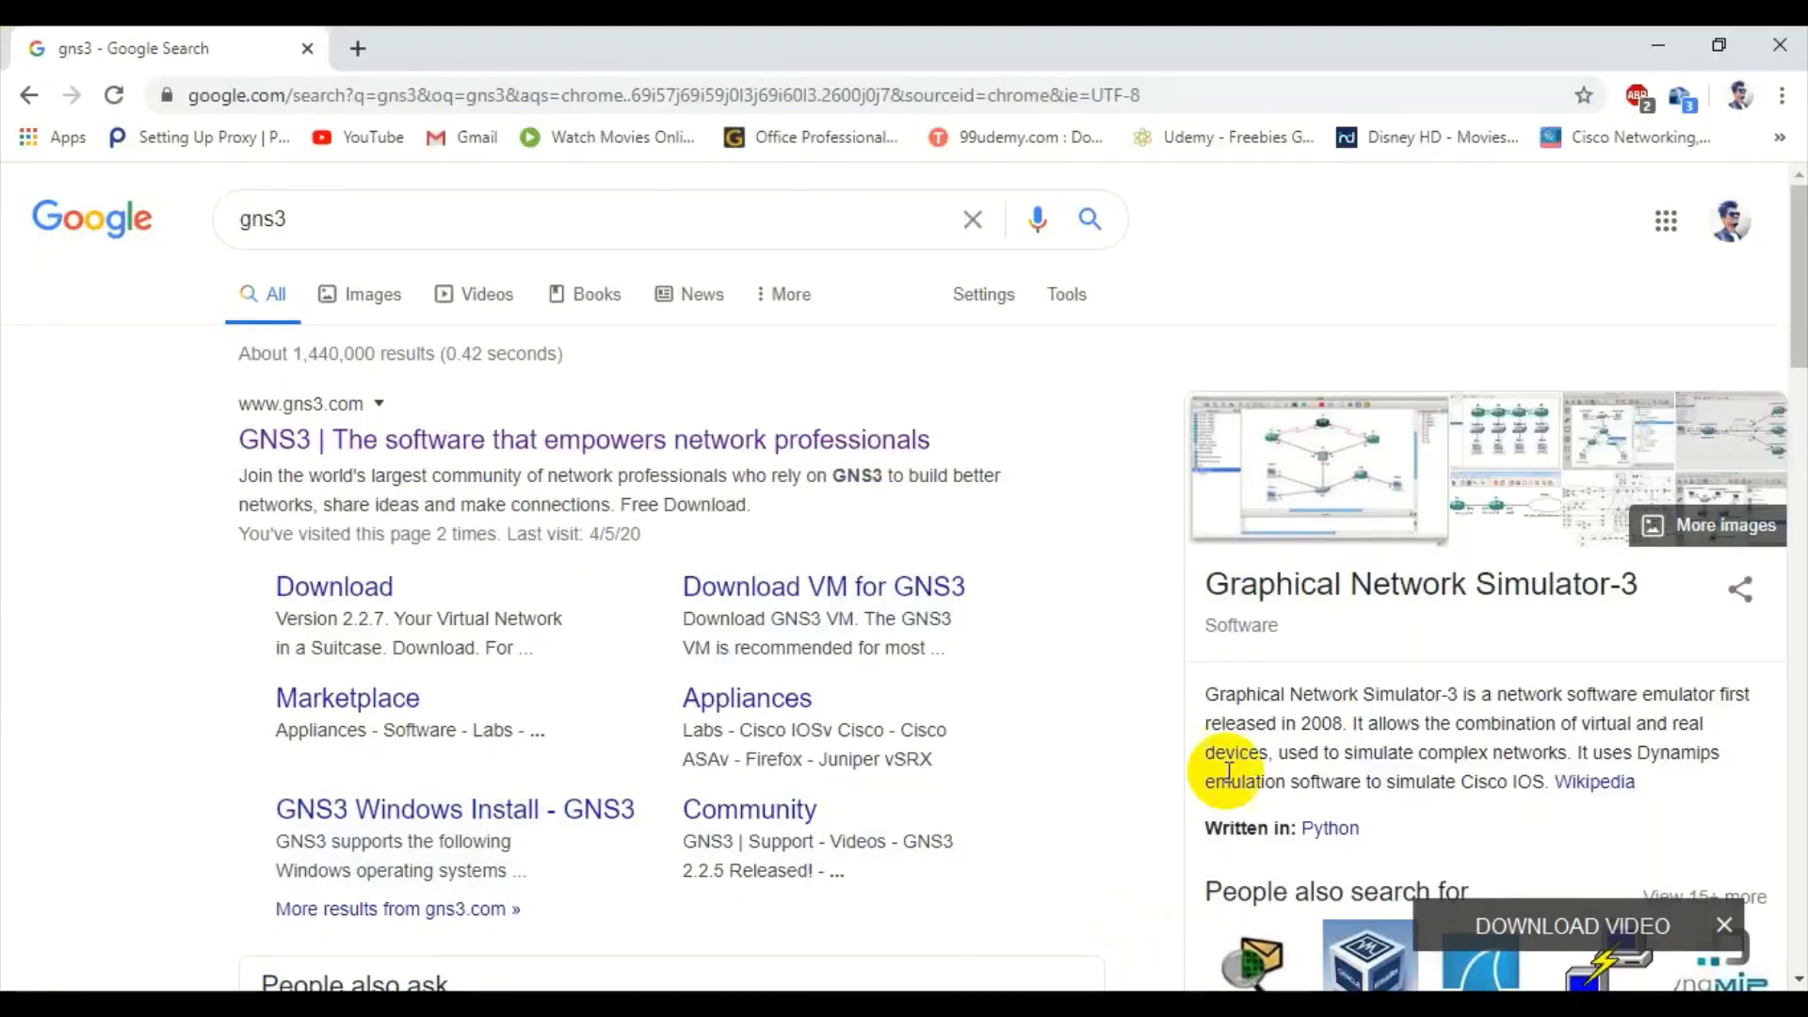
- Rerun the gns3 Google search and open 'GNS3 | The software that empowers network professionals' in a new tab
left_click(610, 207)
key("Return")
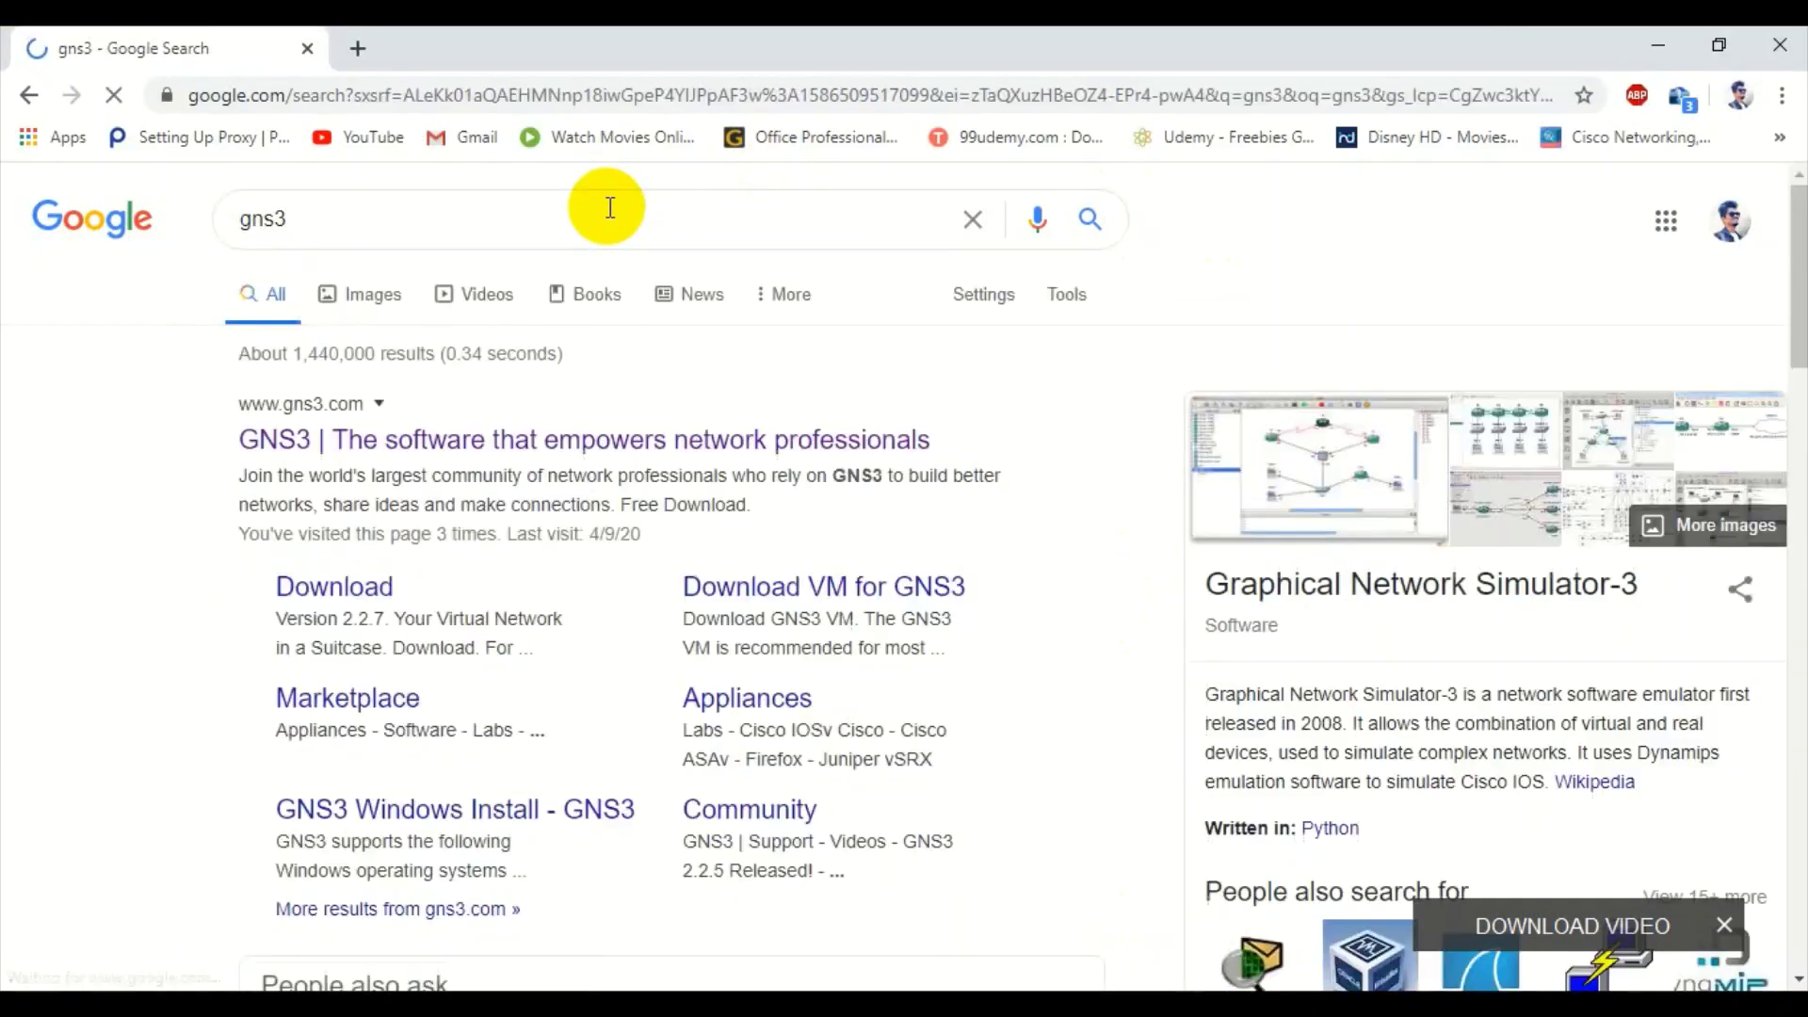
left_click(415, 458, "ctrl")
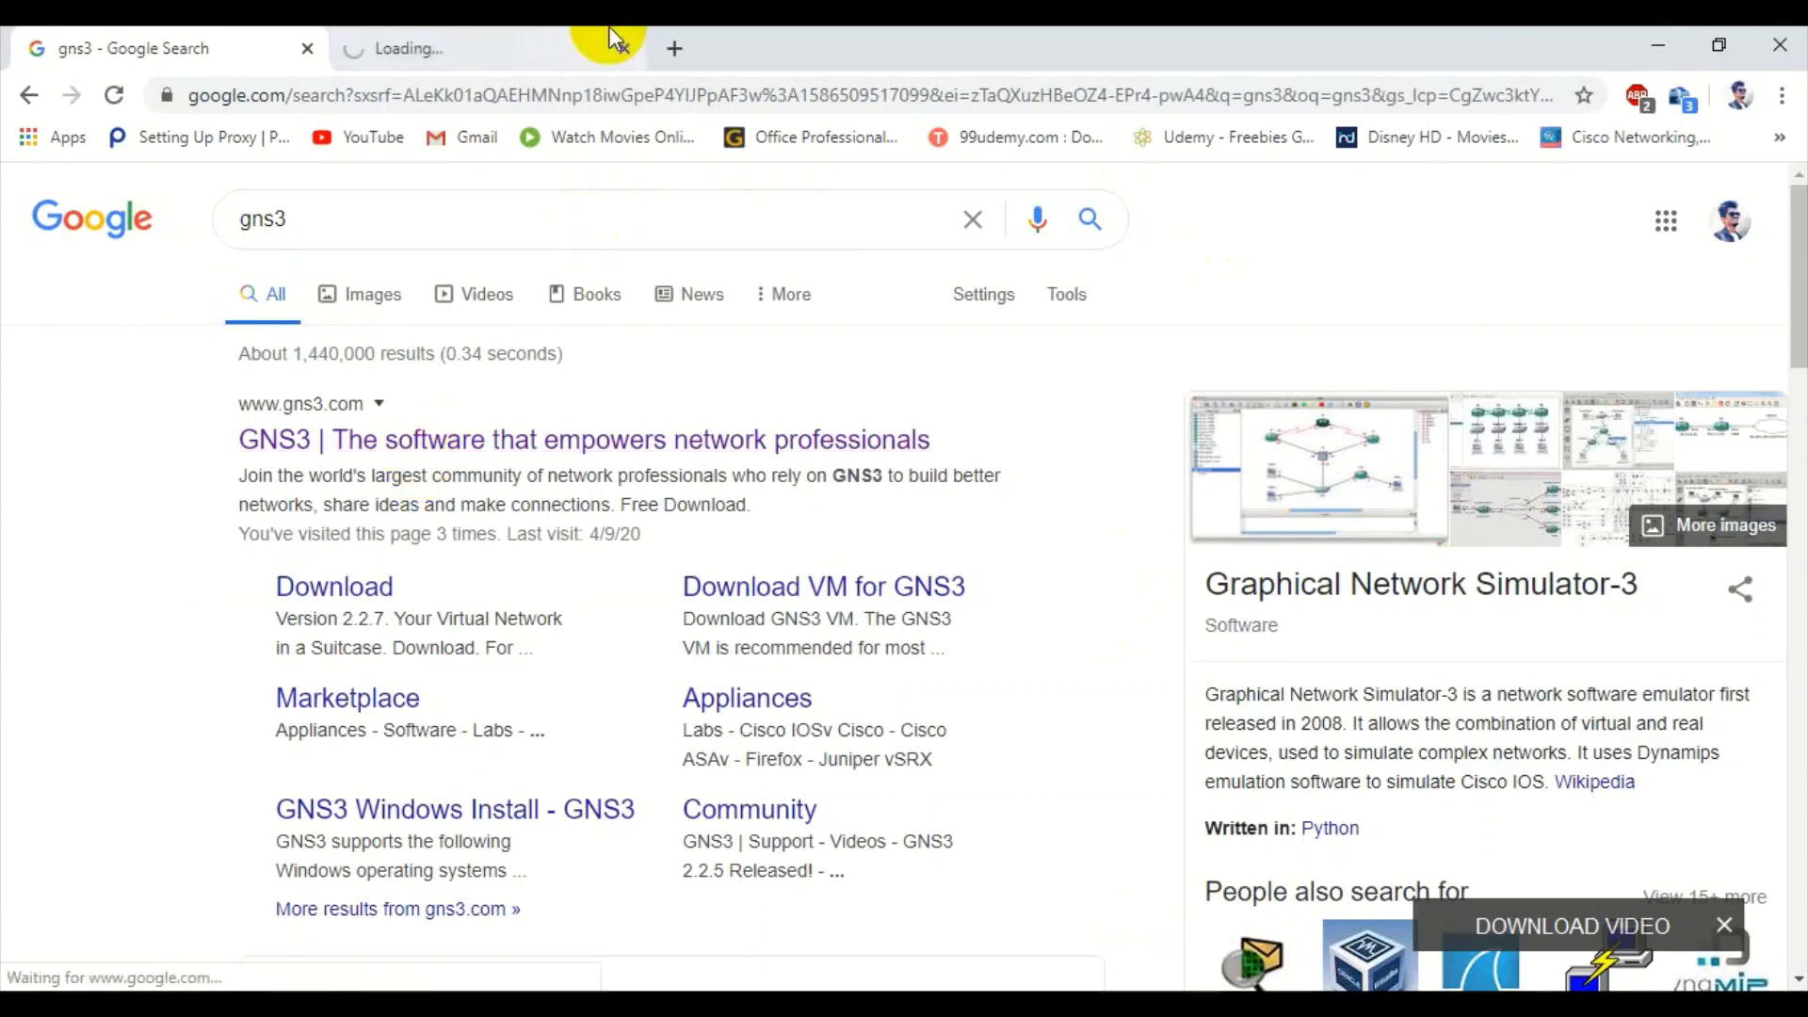
- Go to the gns3.com tab and open its FREE DOWNLOAD page
left_click(556, 40)
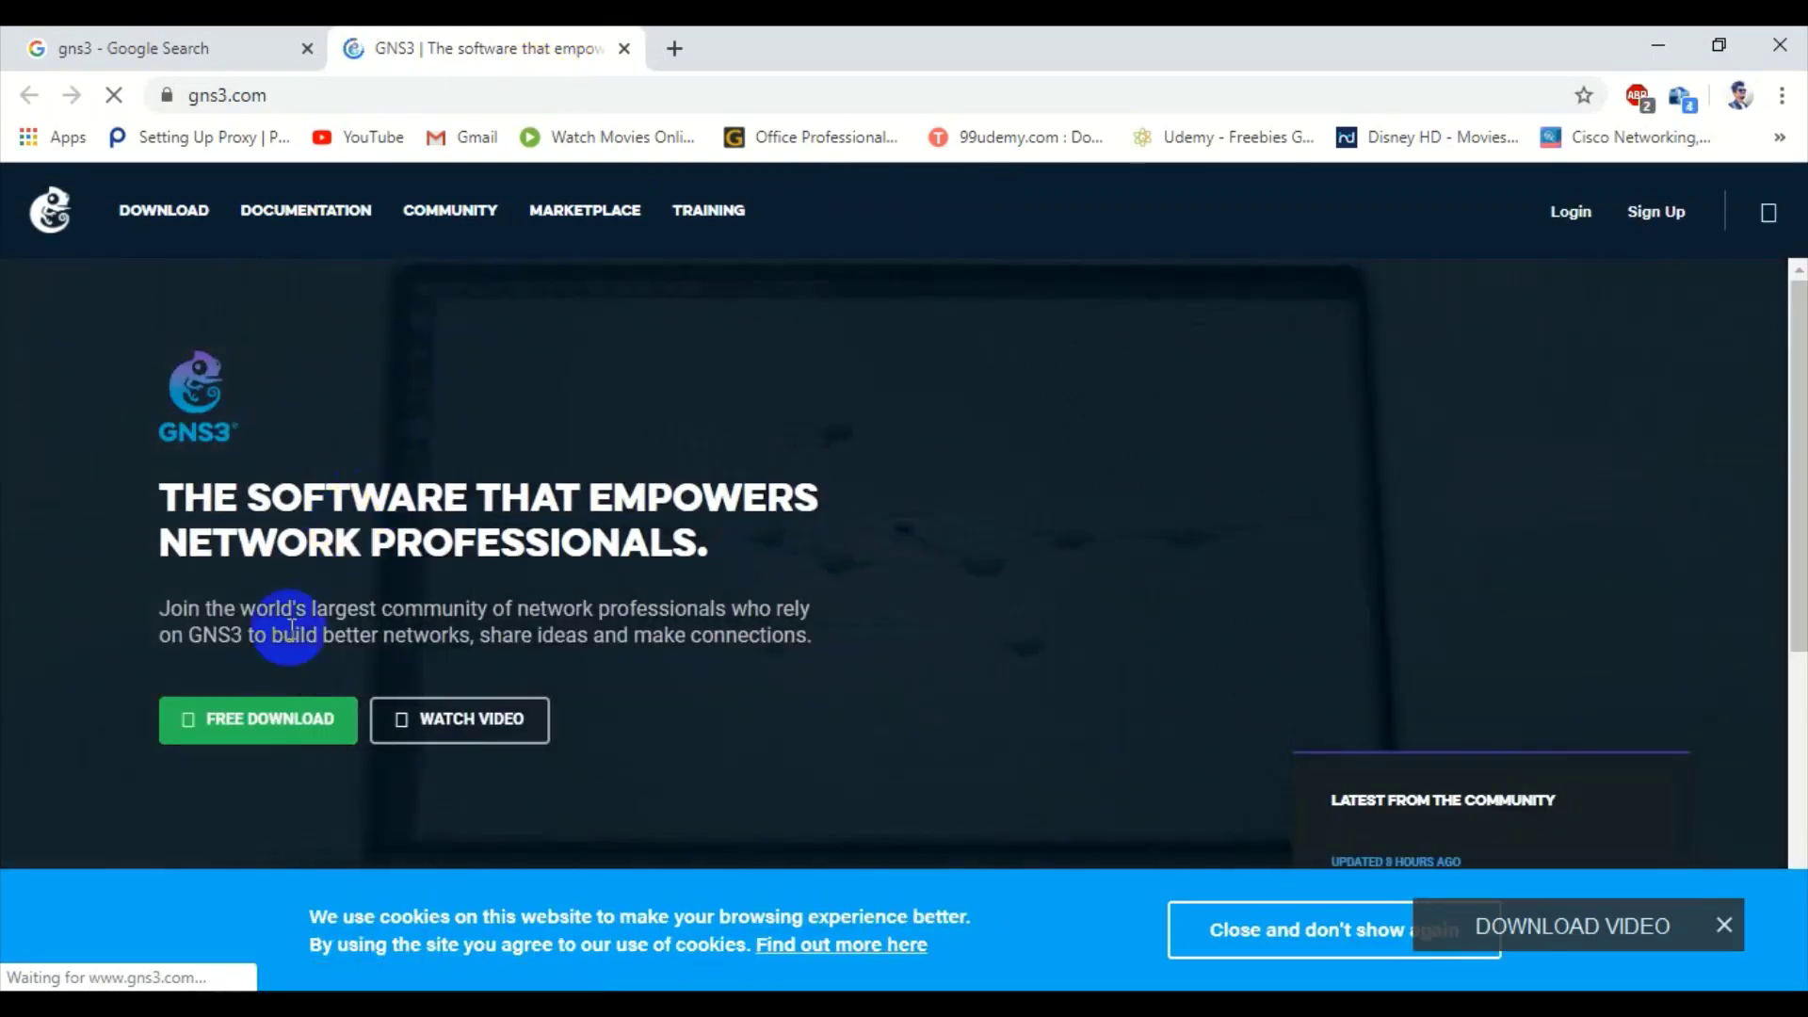
left_click(256, 720)
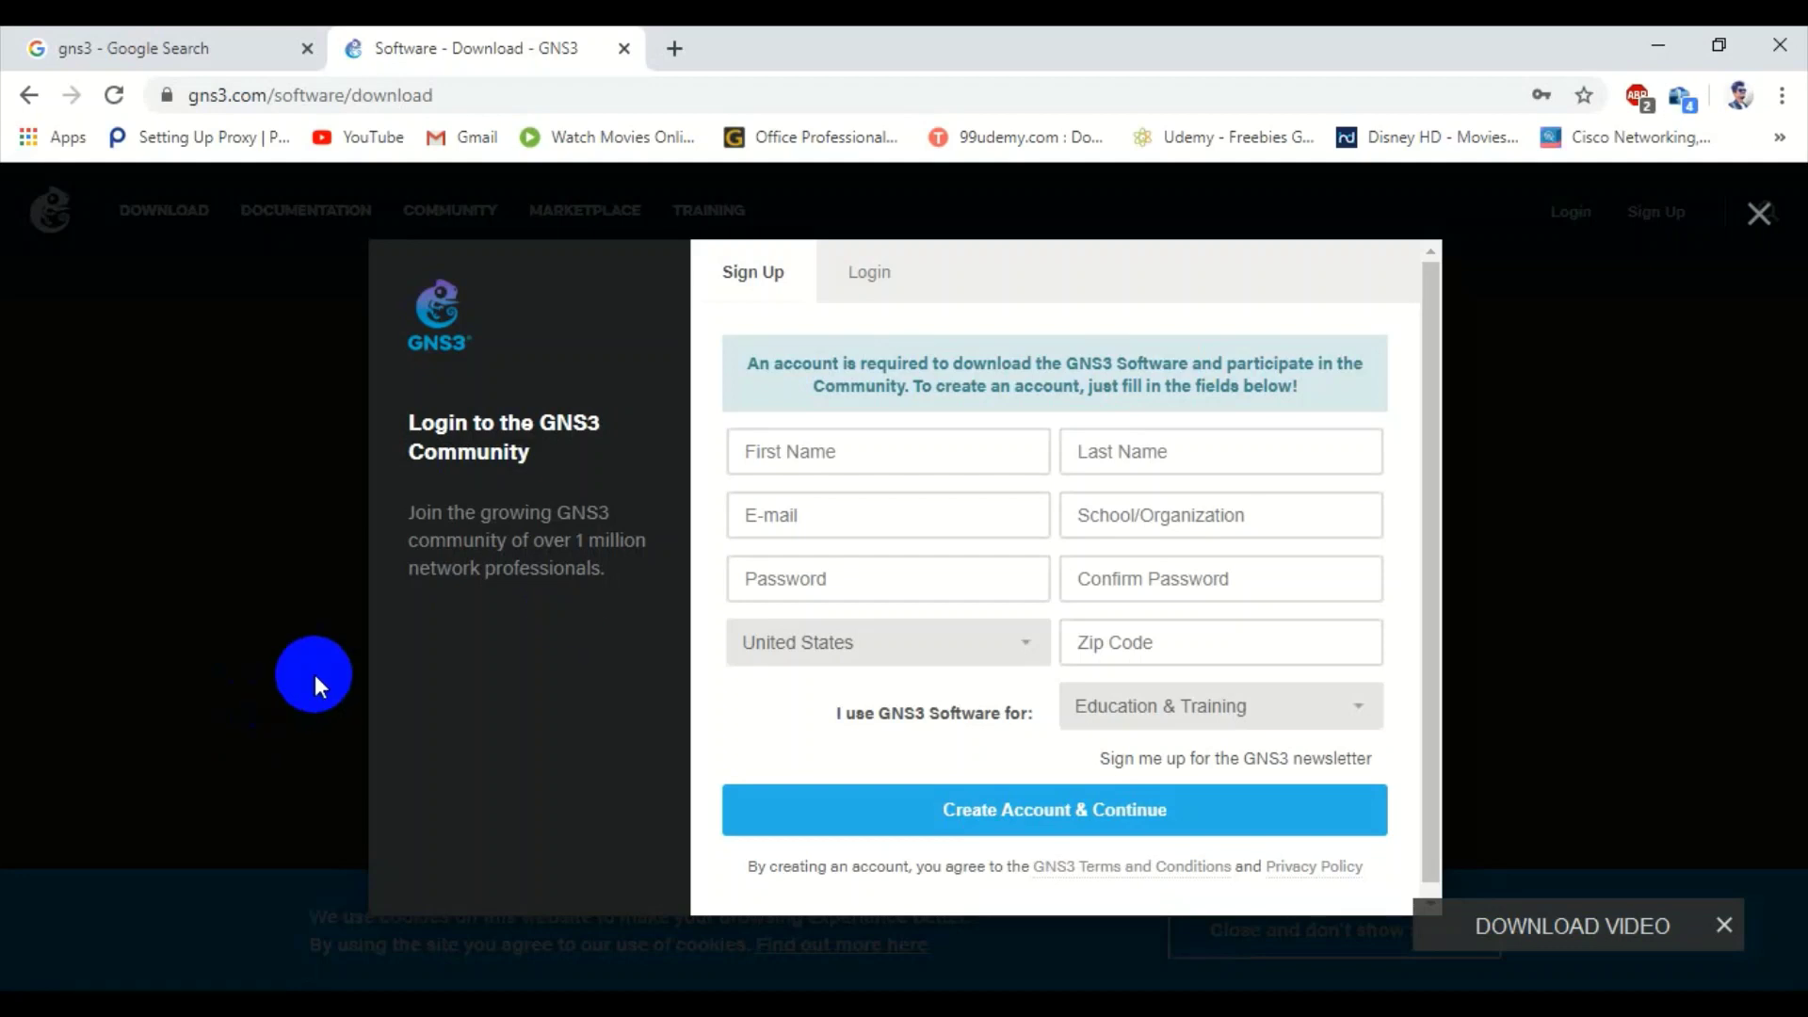
- Log in to the GNS3 community account with the saved credentials
left_click(868, 274)
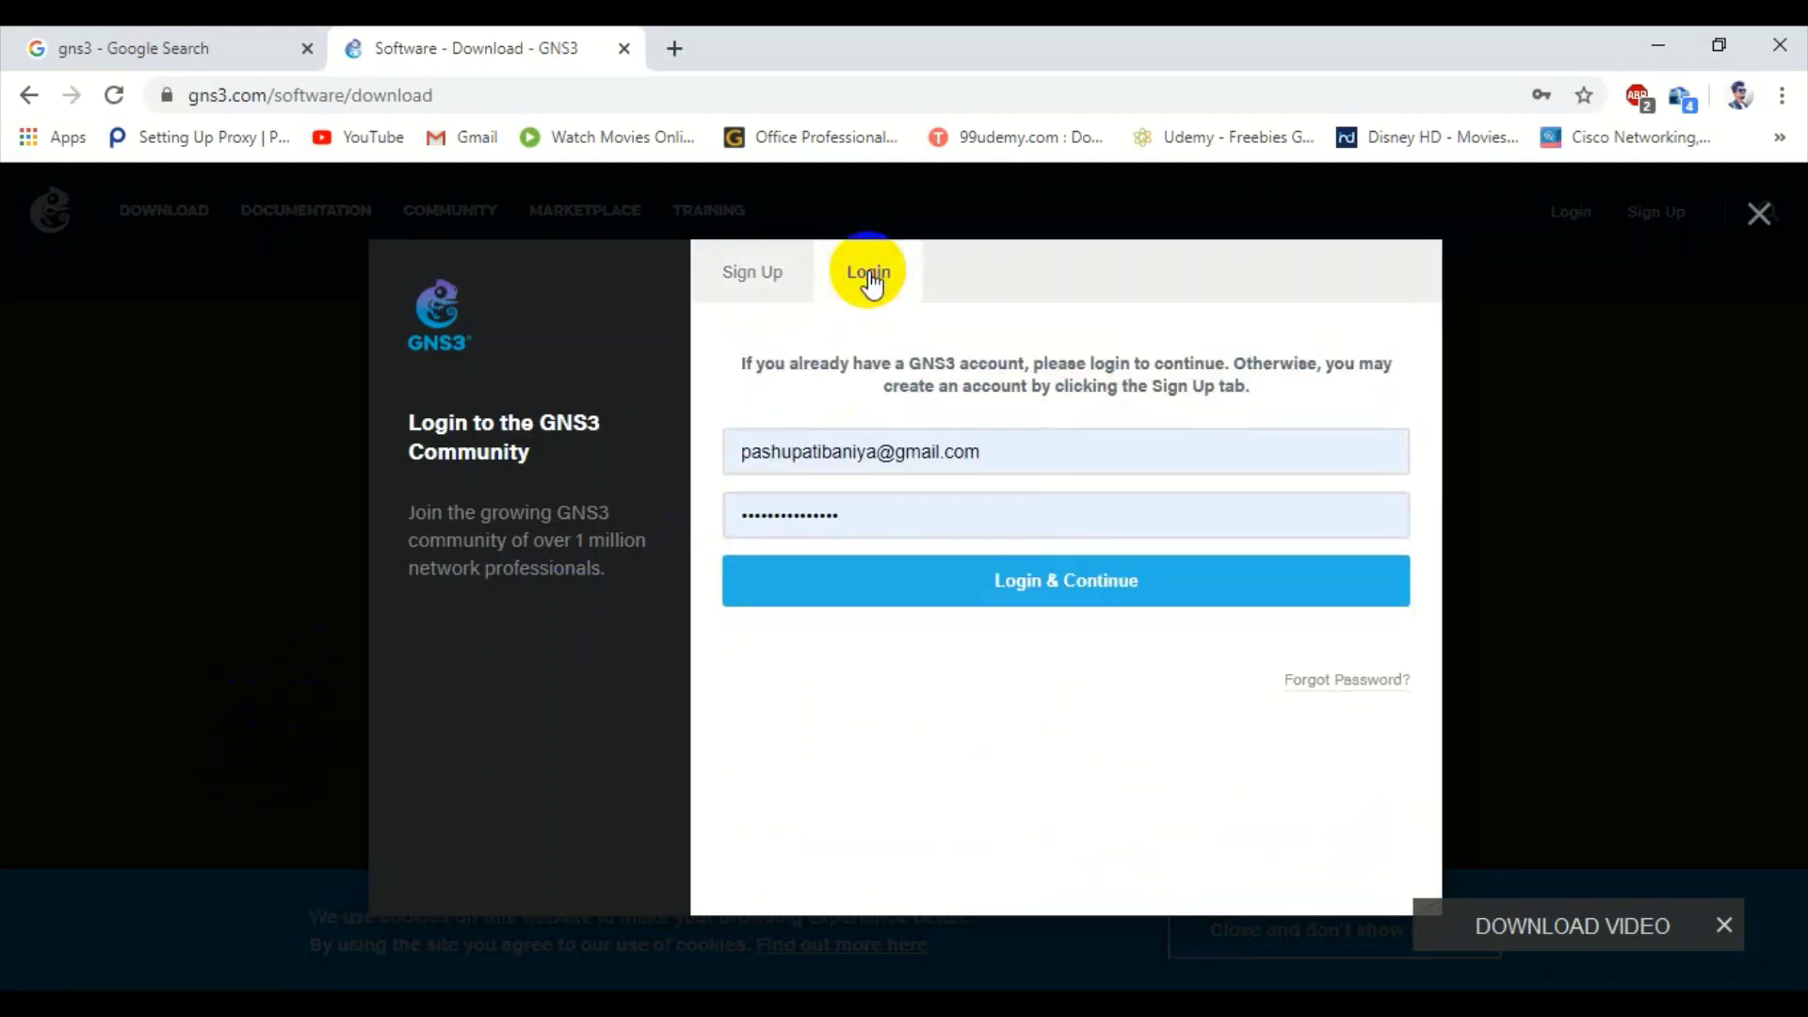
left_click(899, 584)
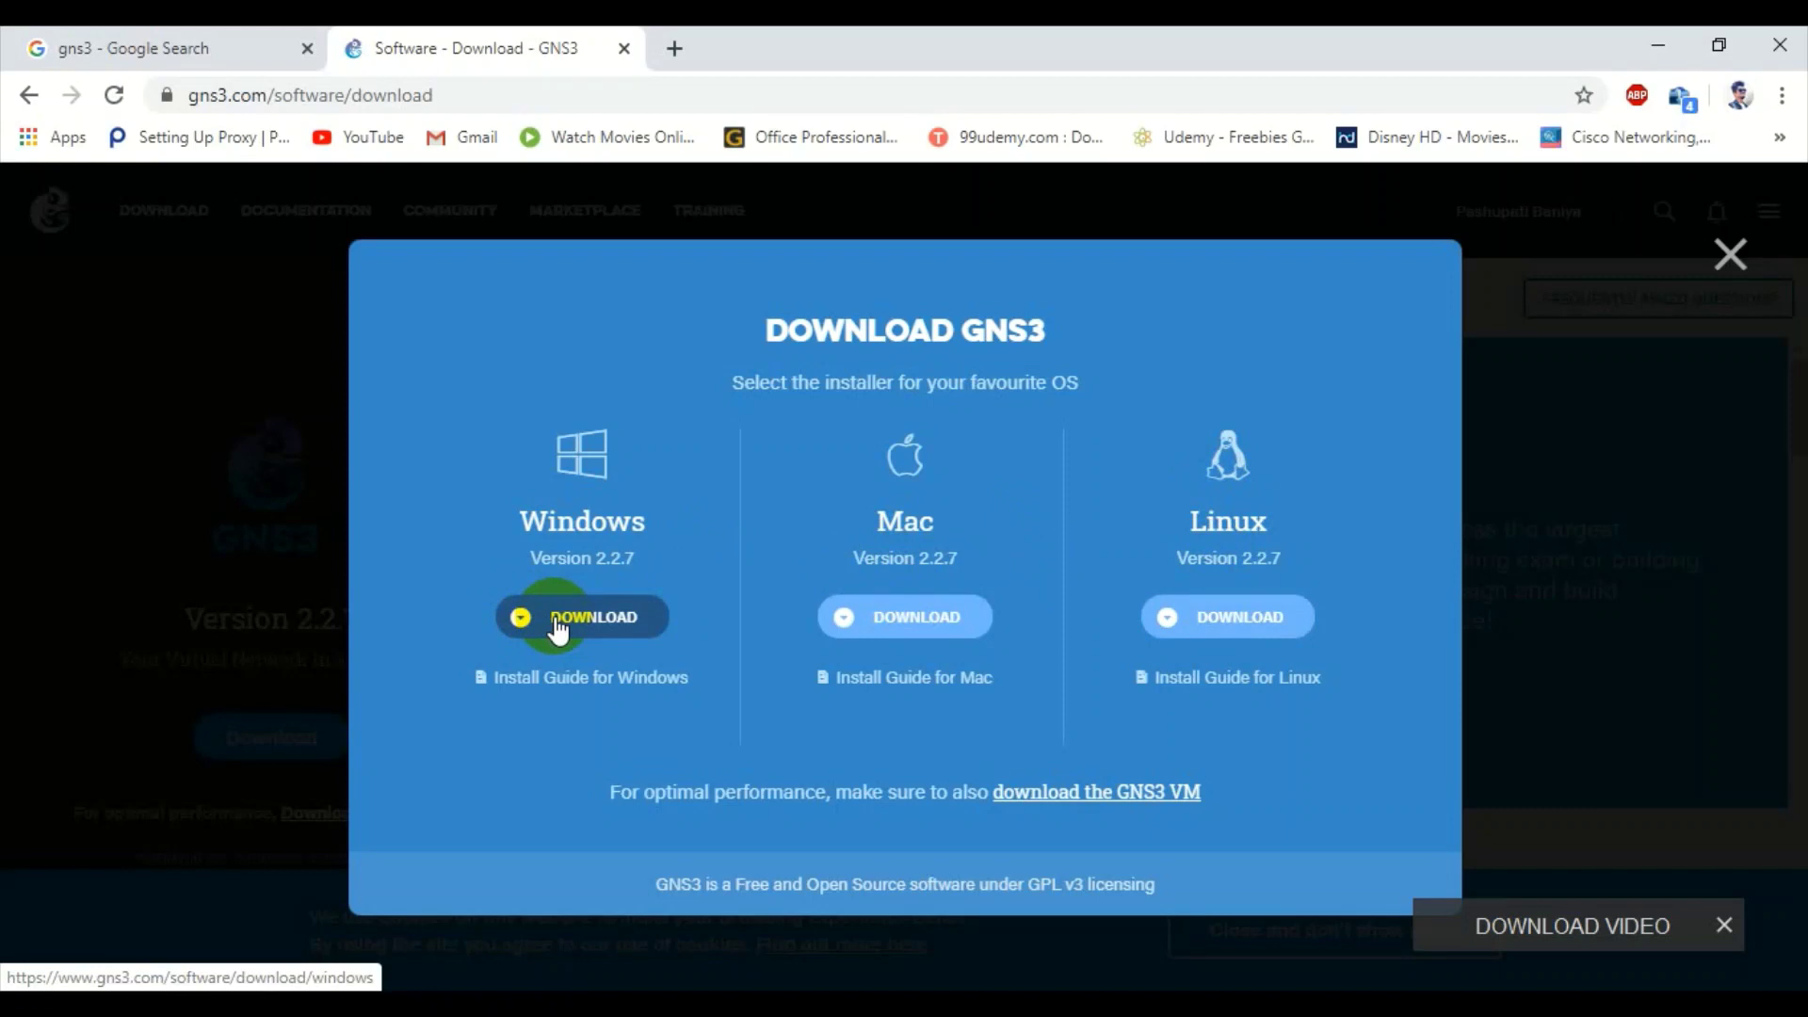
- Download the 86.2 MB GNS3 2.2.7 Windows installer and hide the progress window
left_click(557, 627)
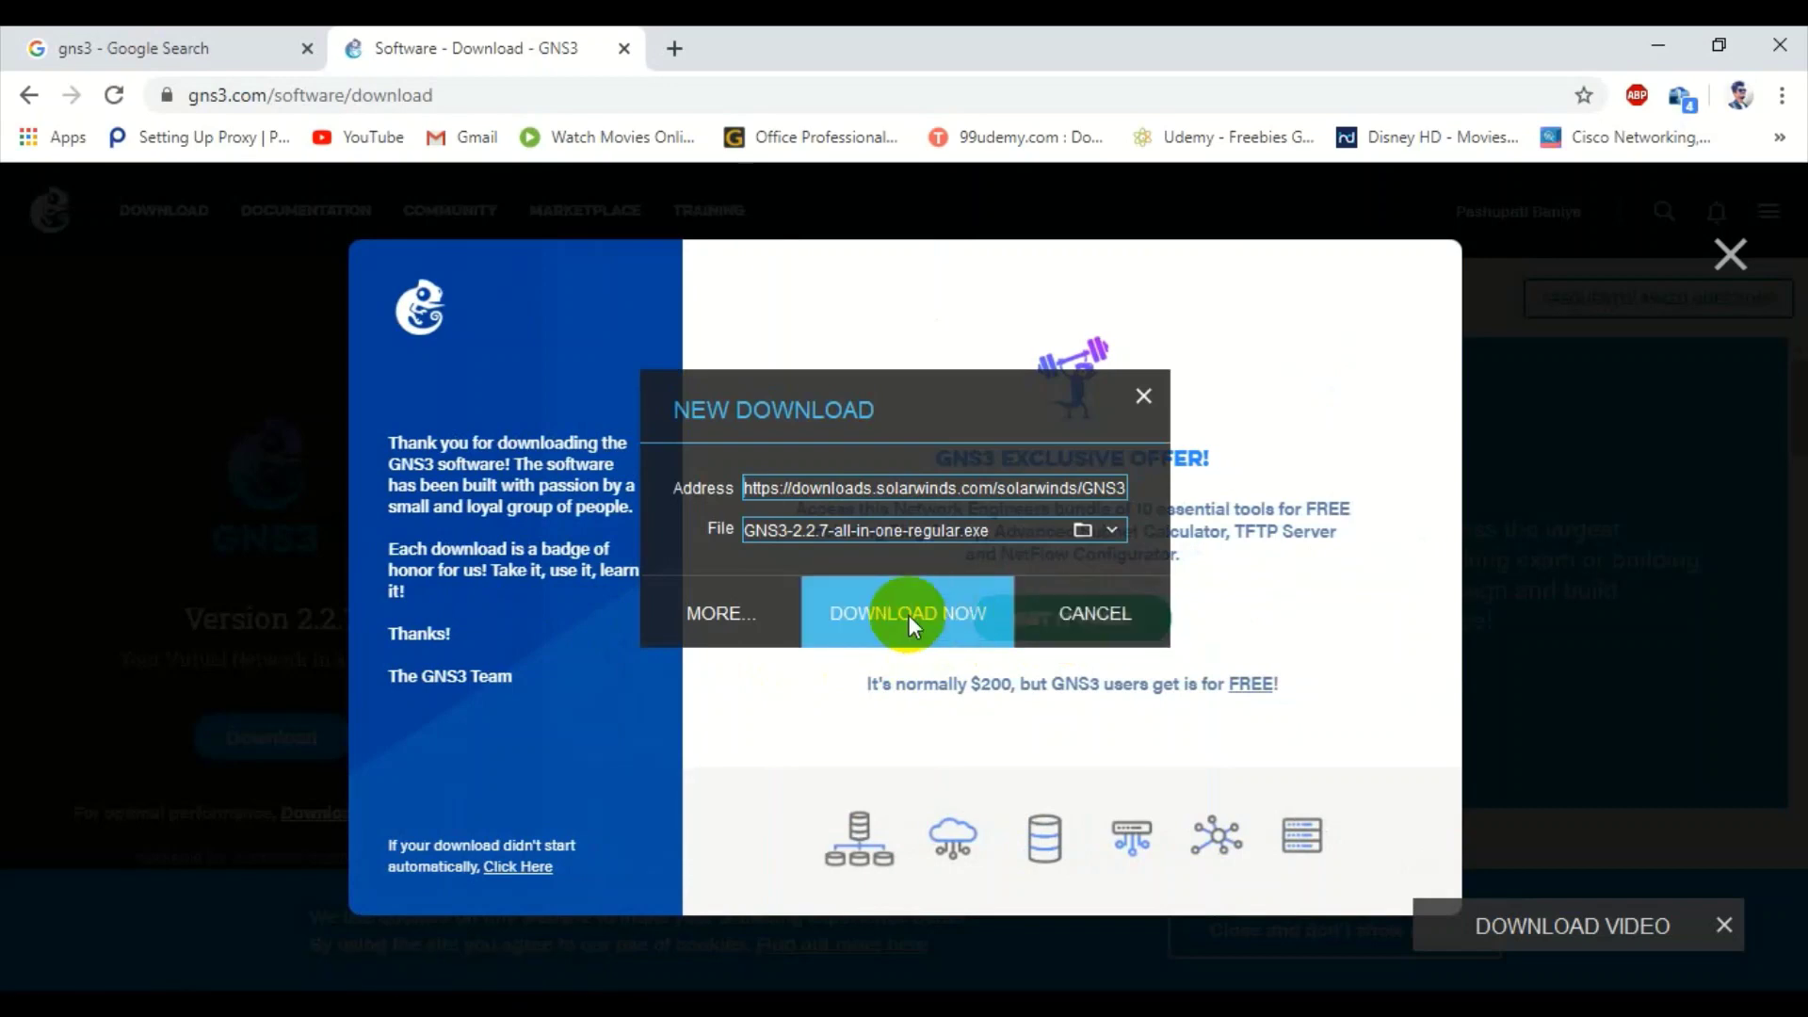
left_click(892, 612)
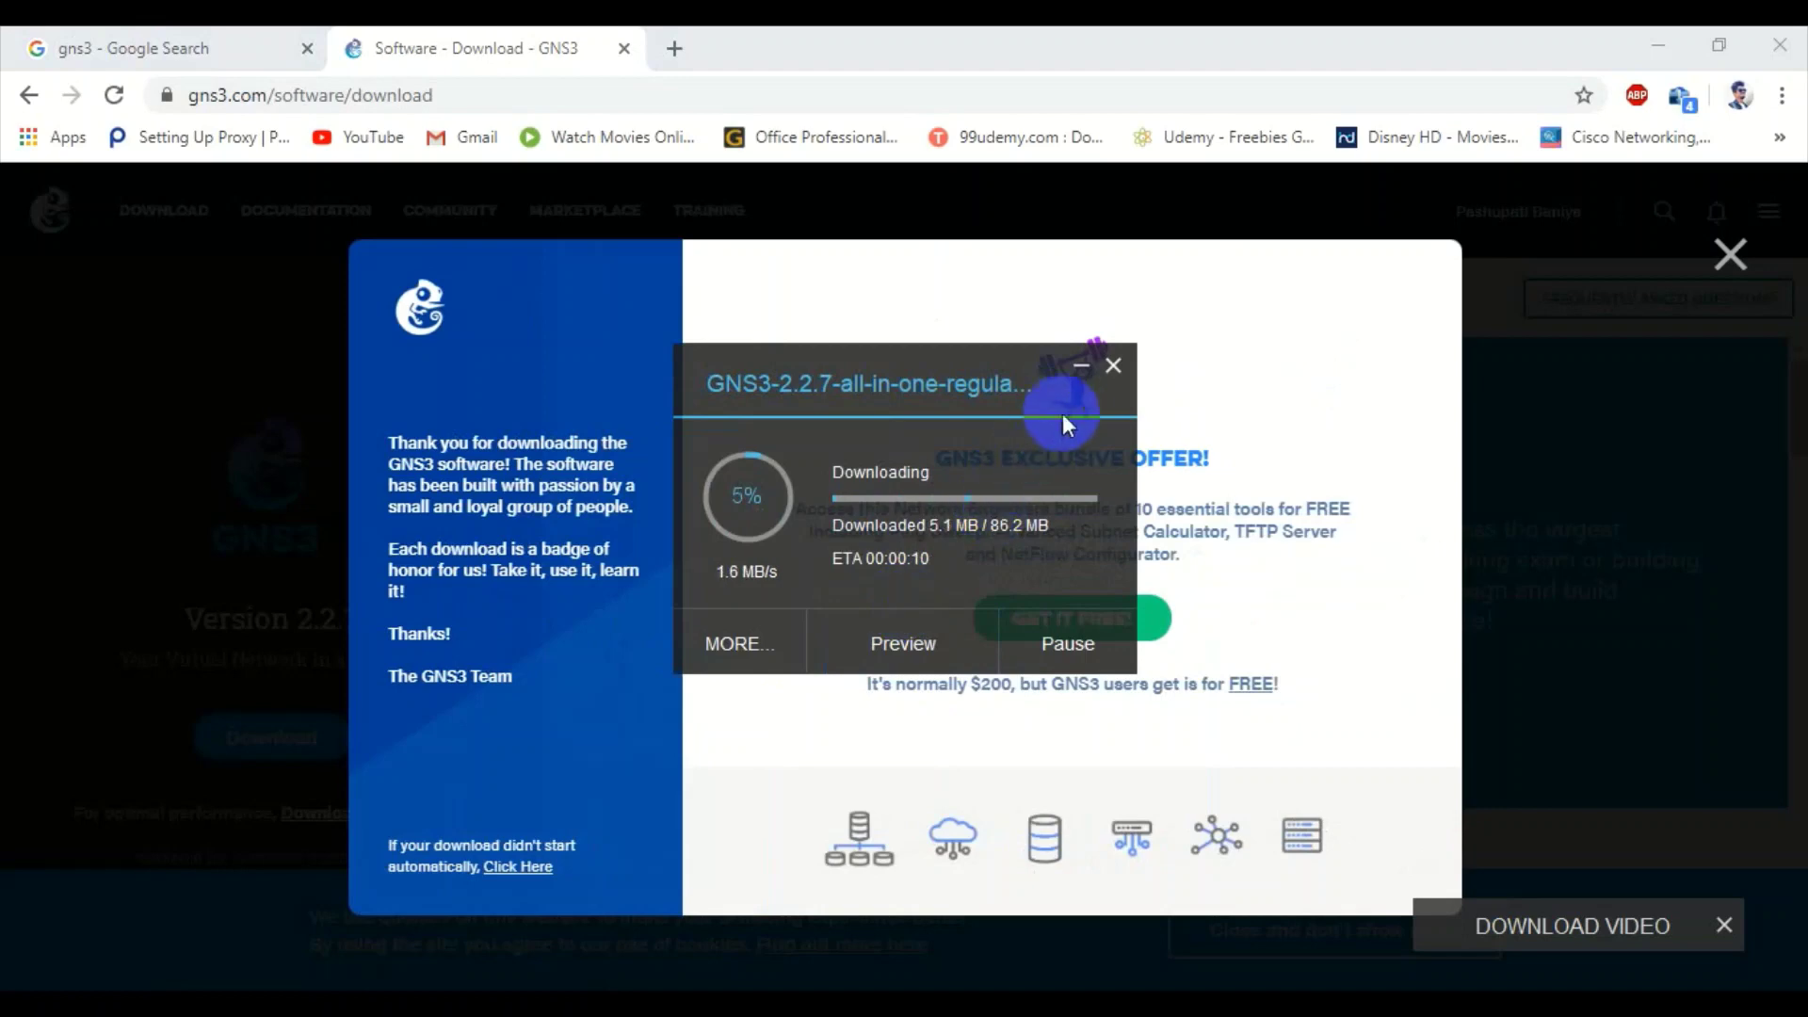
left_click(1074, 359)
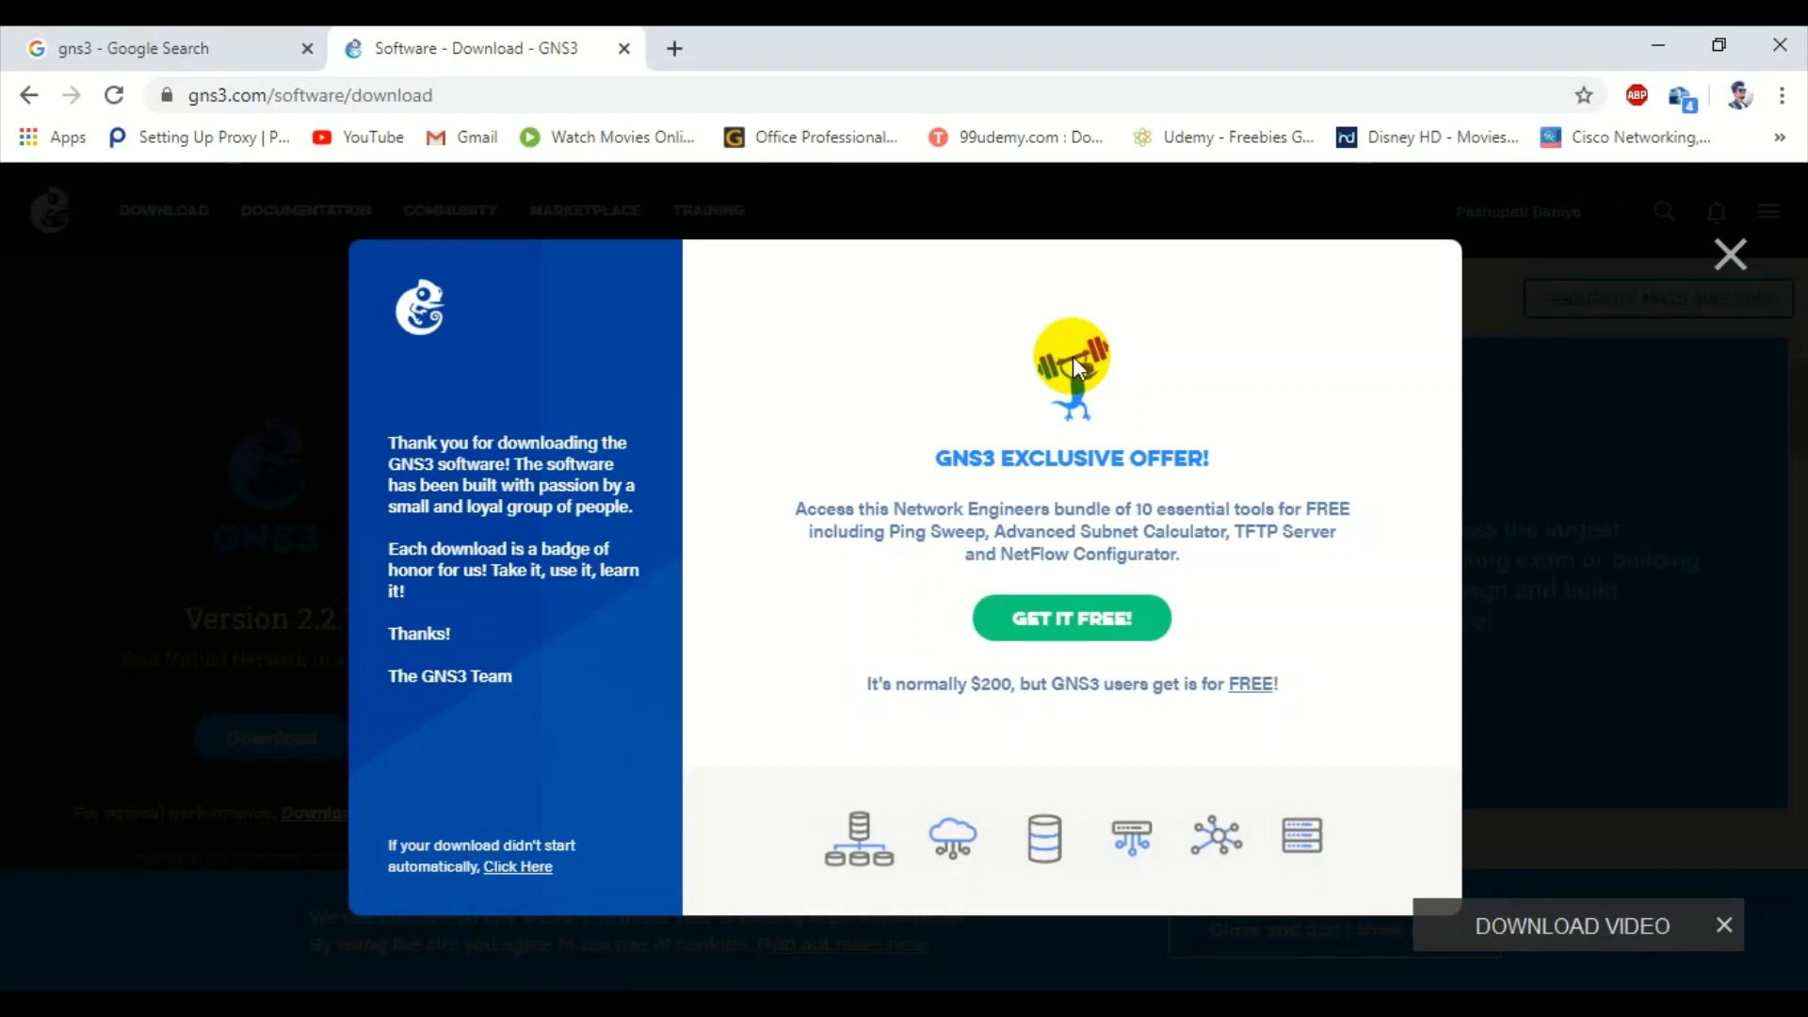
- Request the free SolarWinds Standard Toolset, autofilling the business e-mail and submitting the form
left_click(1072, 619)
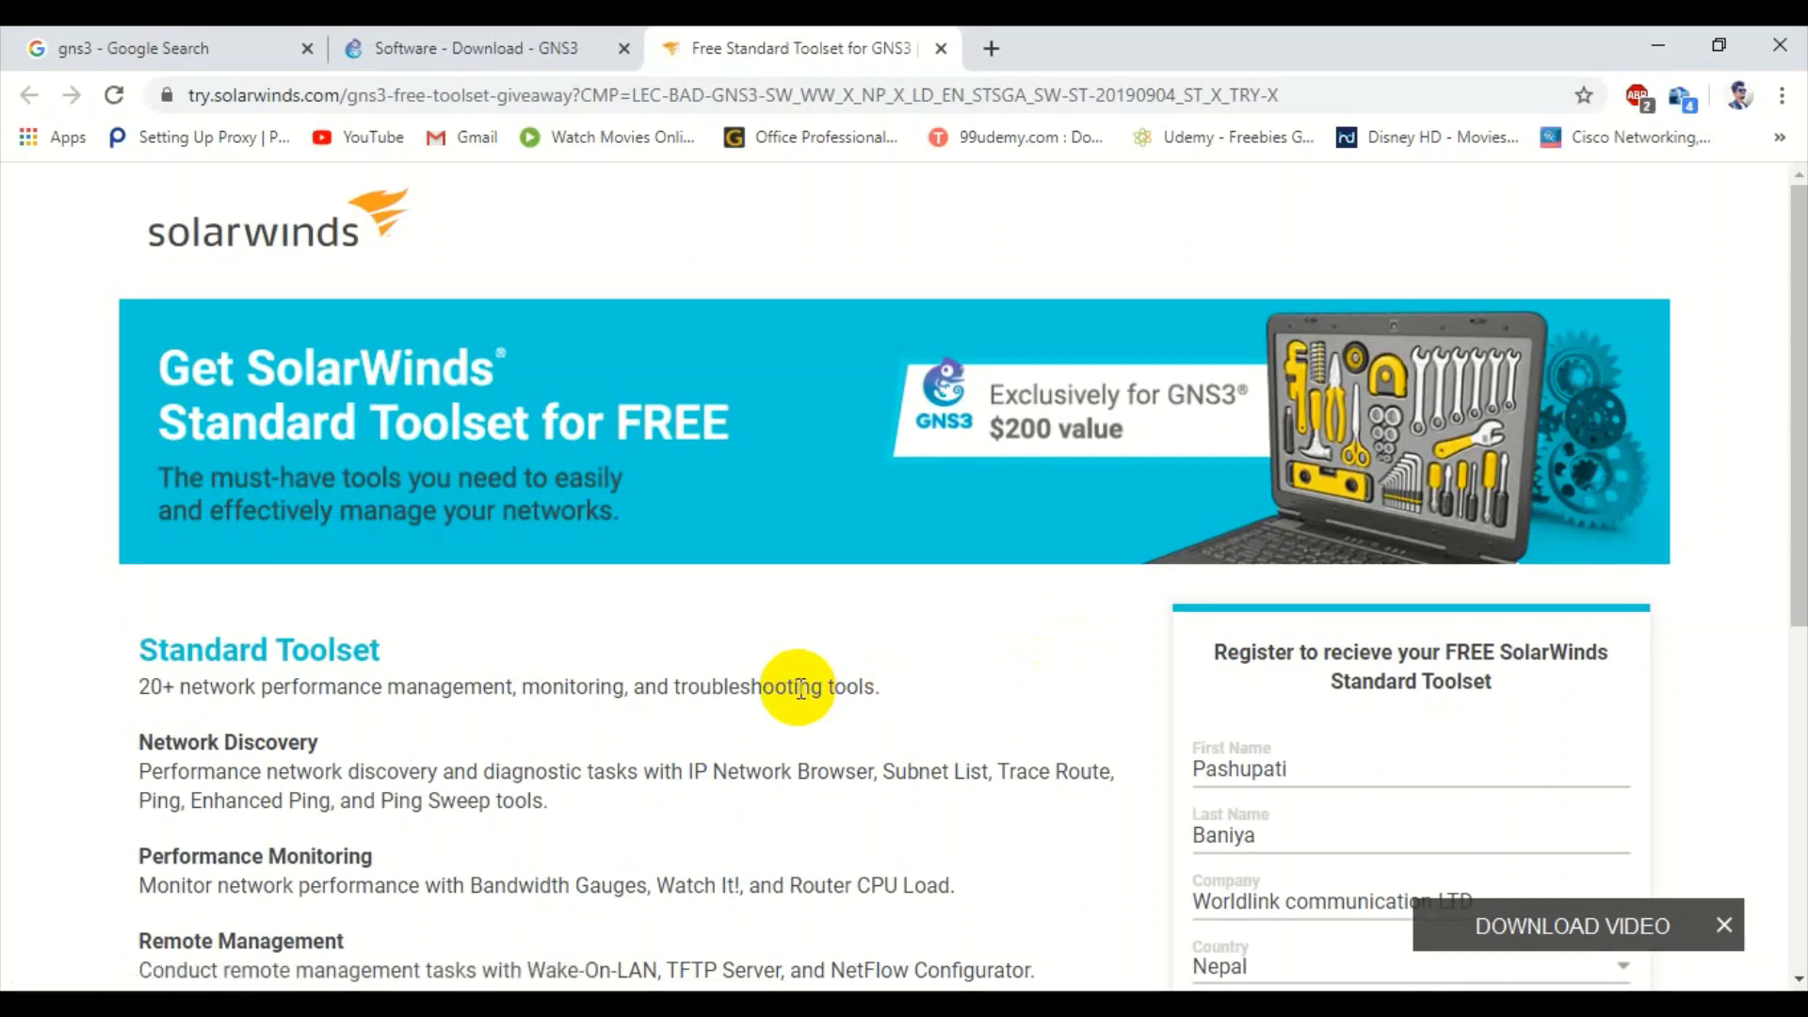
scroll(798, 689, "down", 1)
scroll(799, 688, "down", 2)
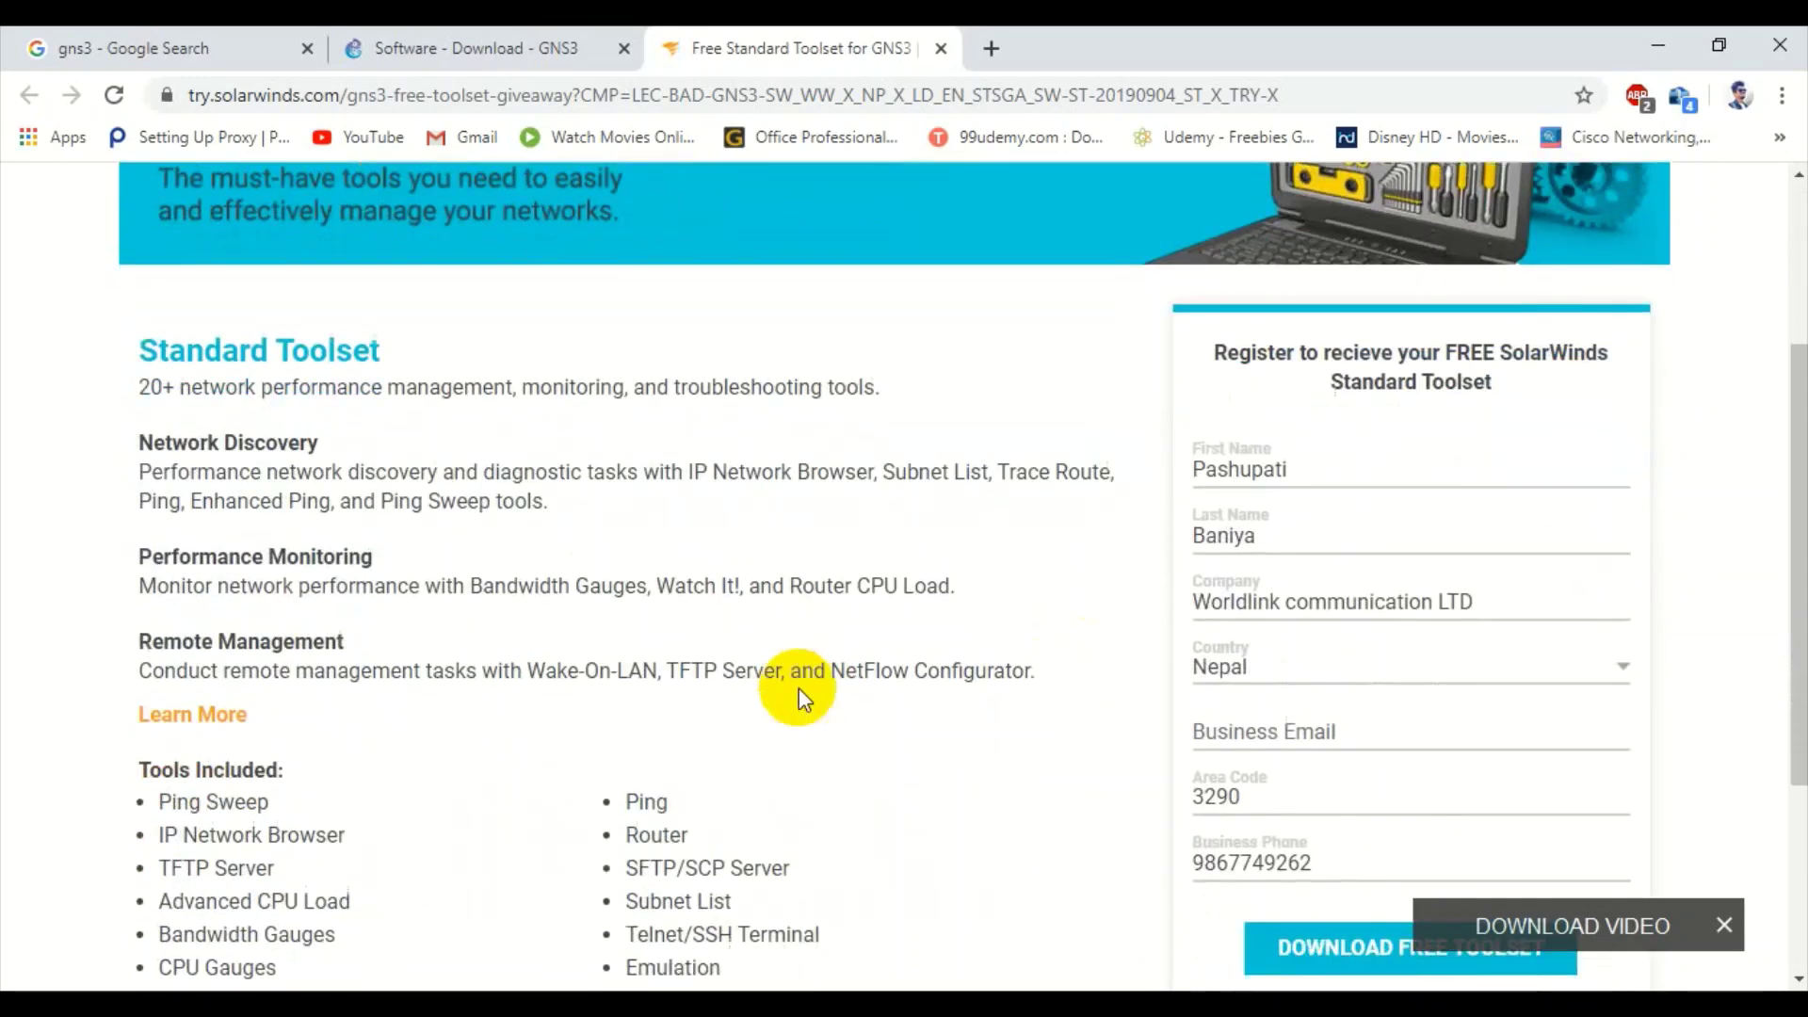
scroll(800, 697, "down", 1)
scroll(800, 697, "down", 3)
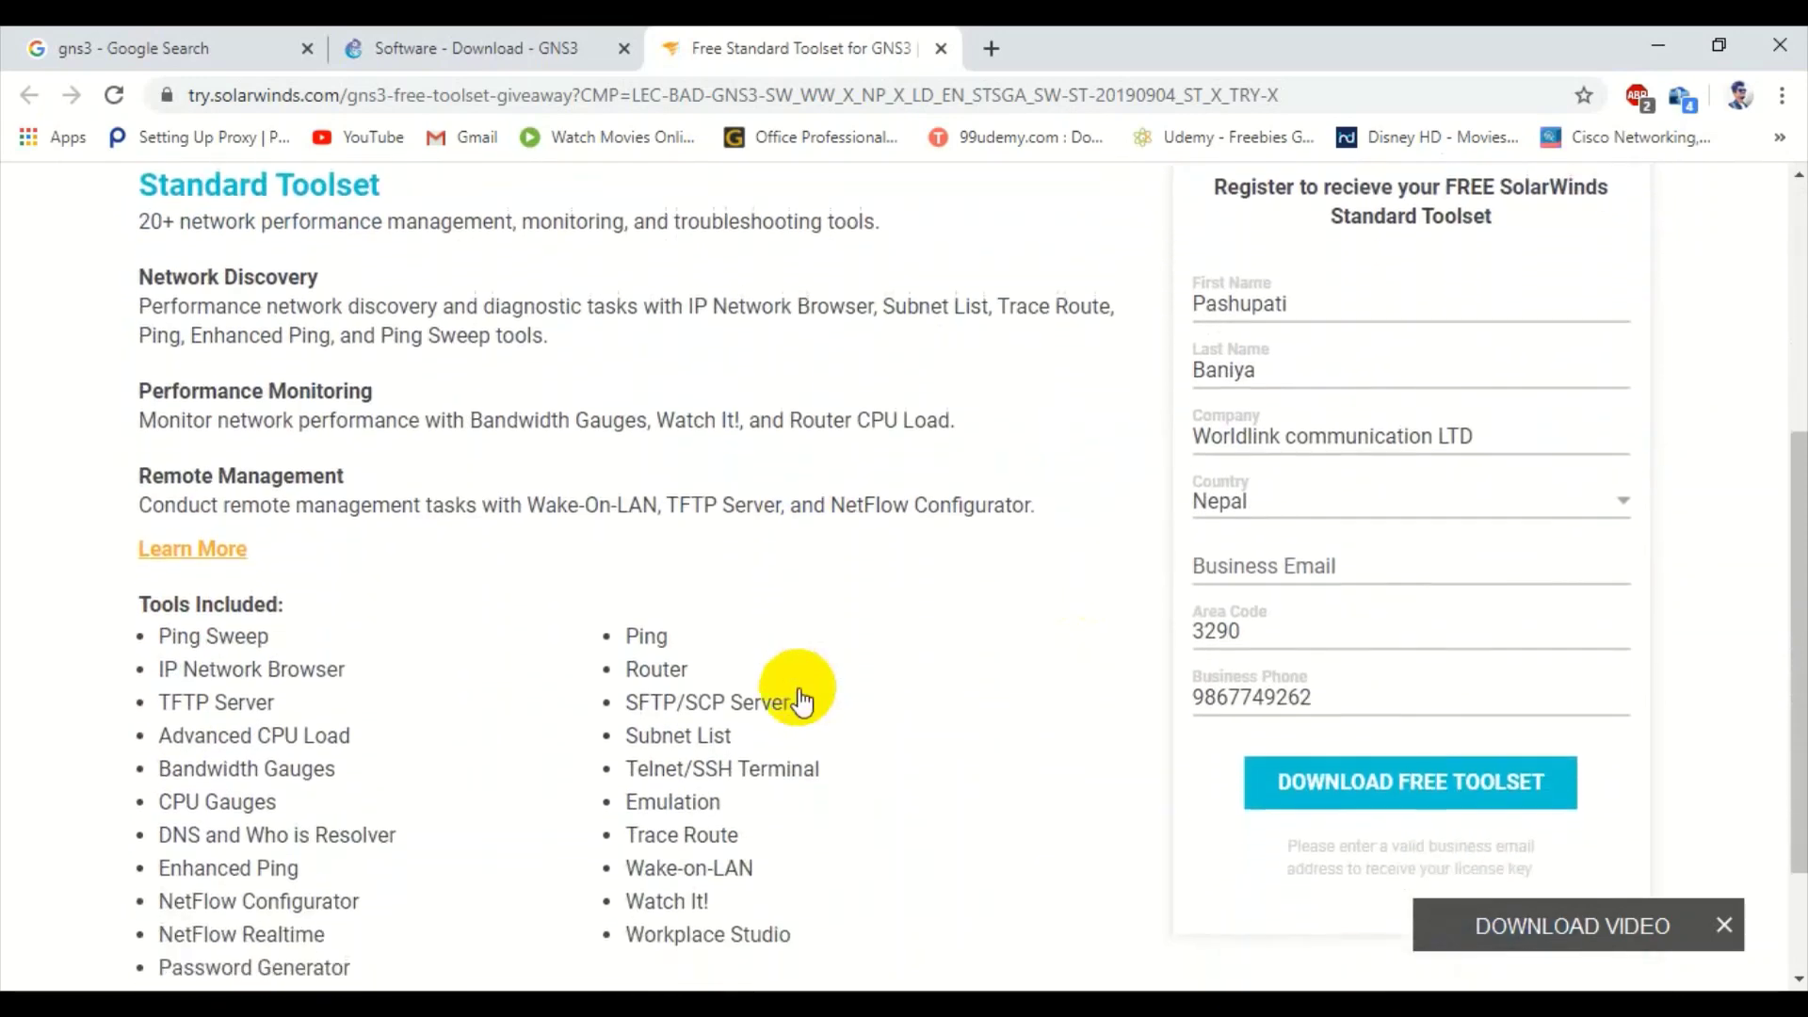
scroll(801, 688, "down", 1)
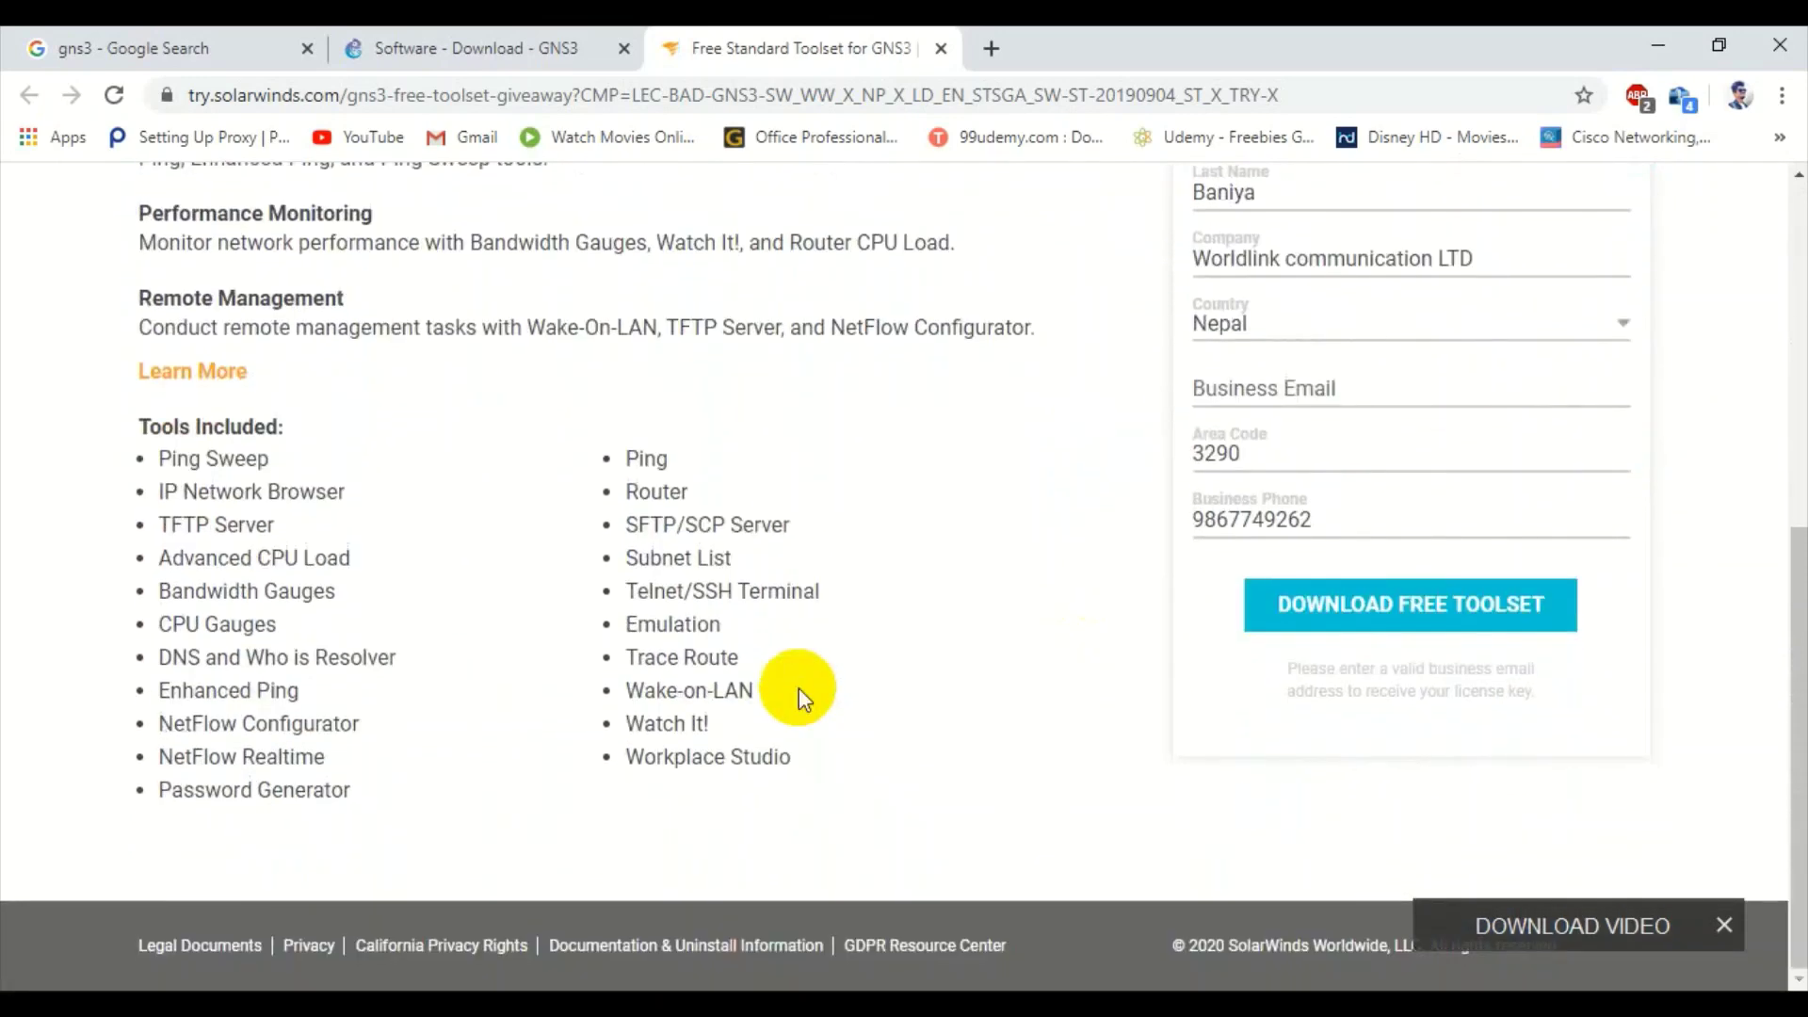
left_click(1309, 610)
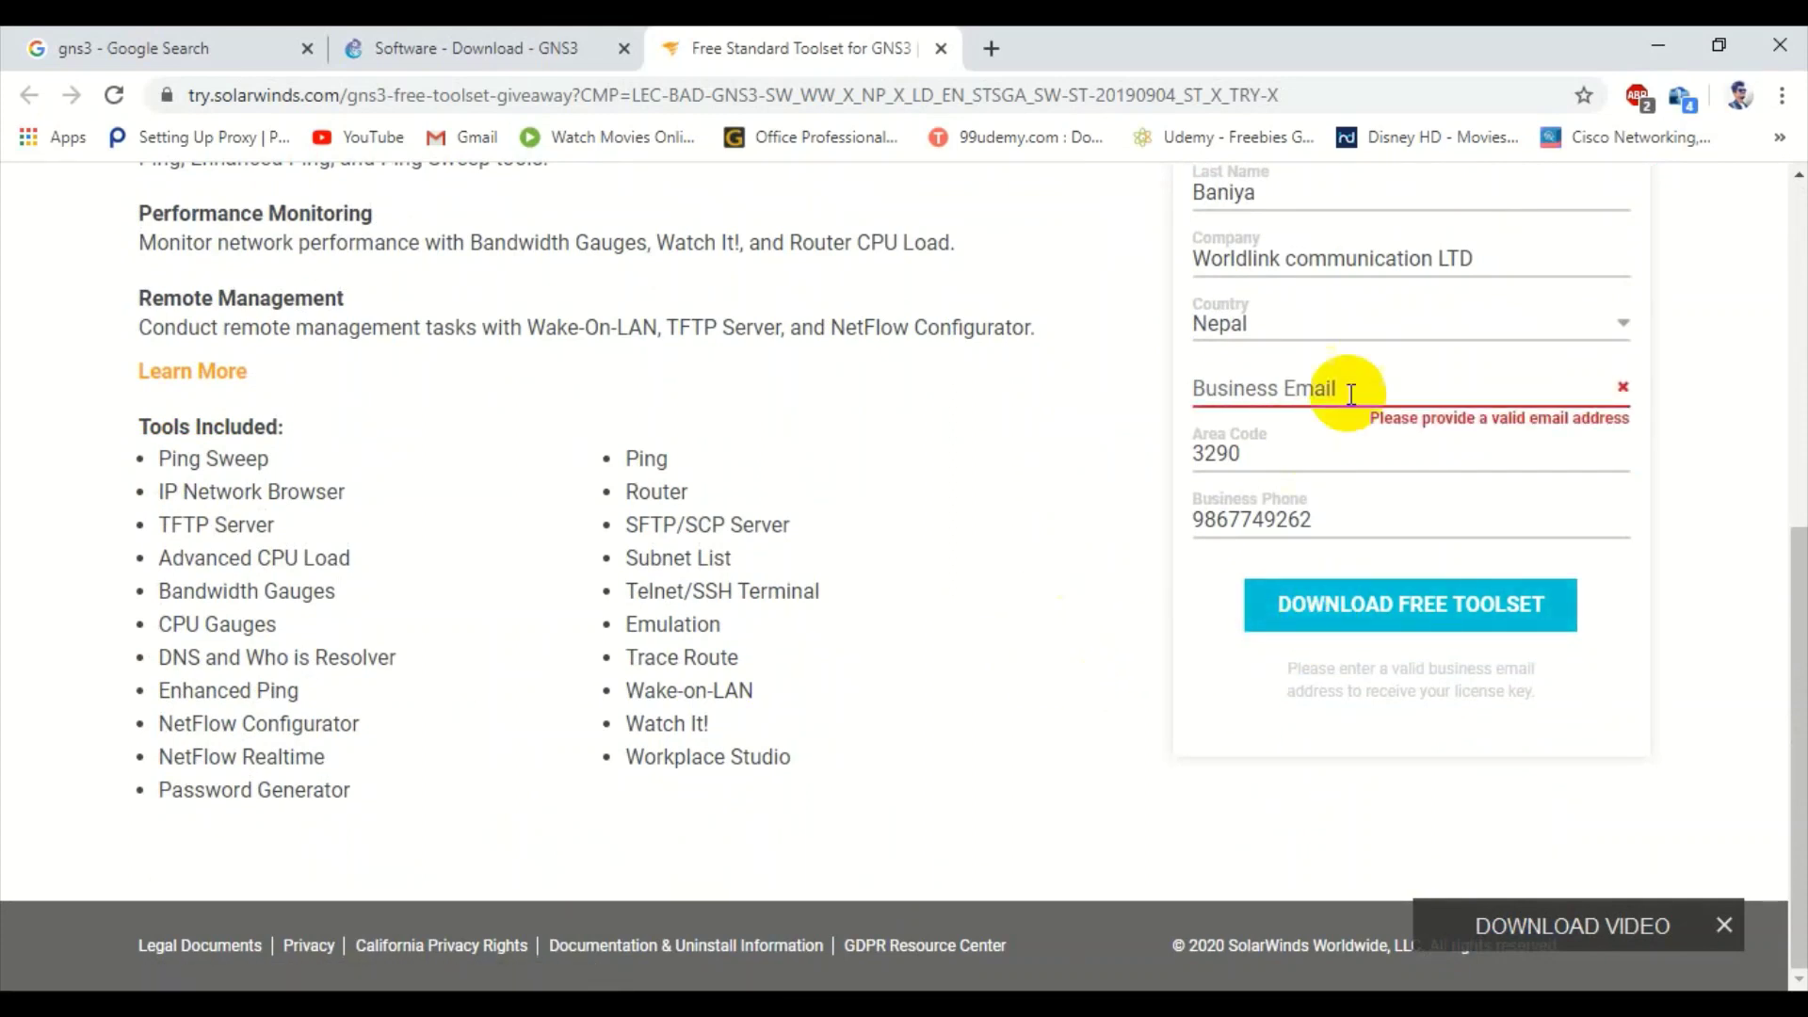
left_click(1355, 382)
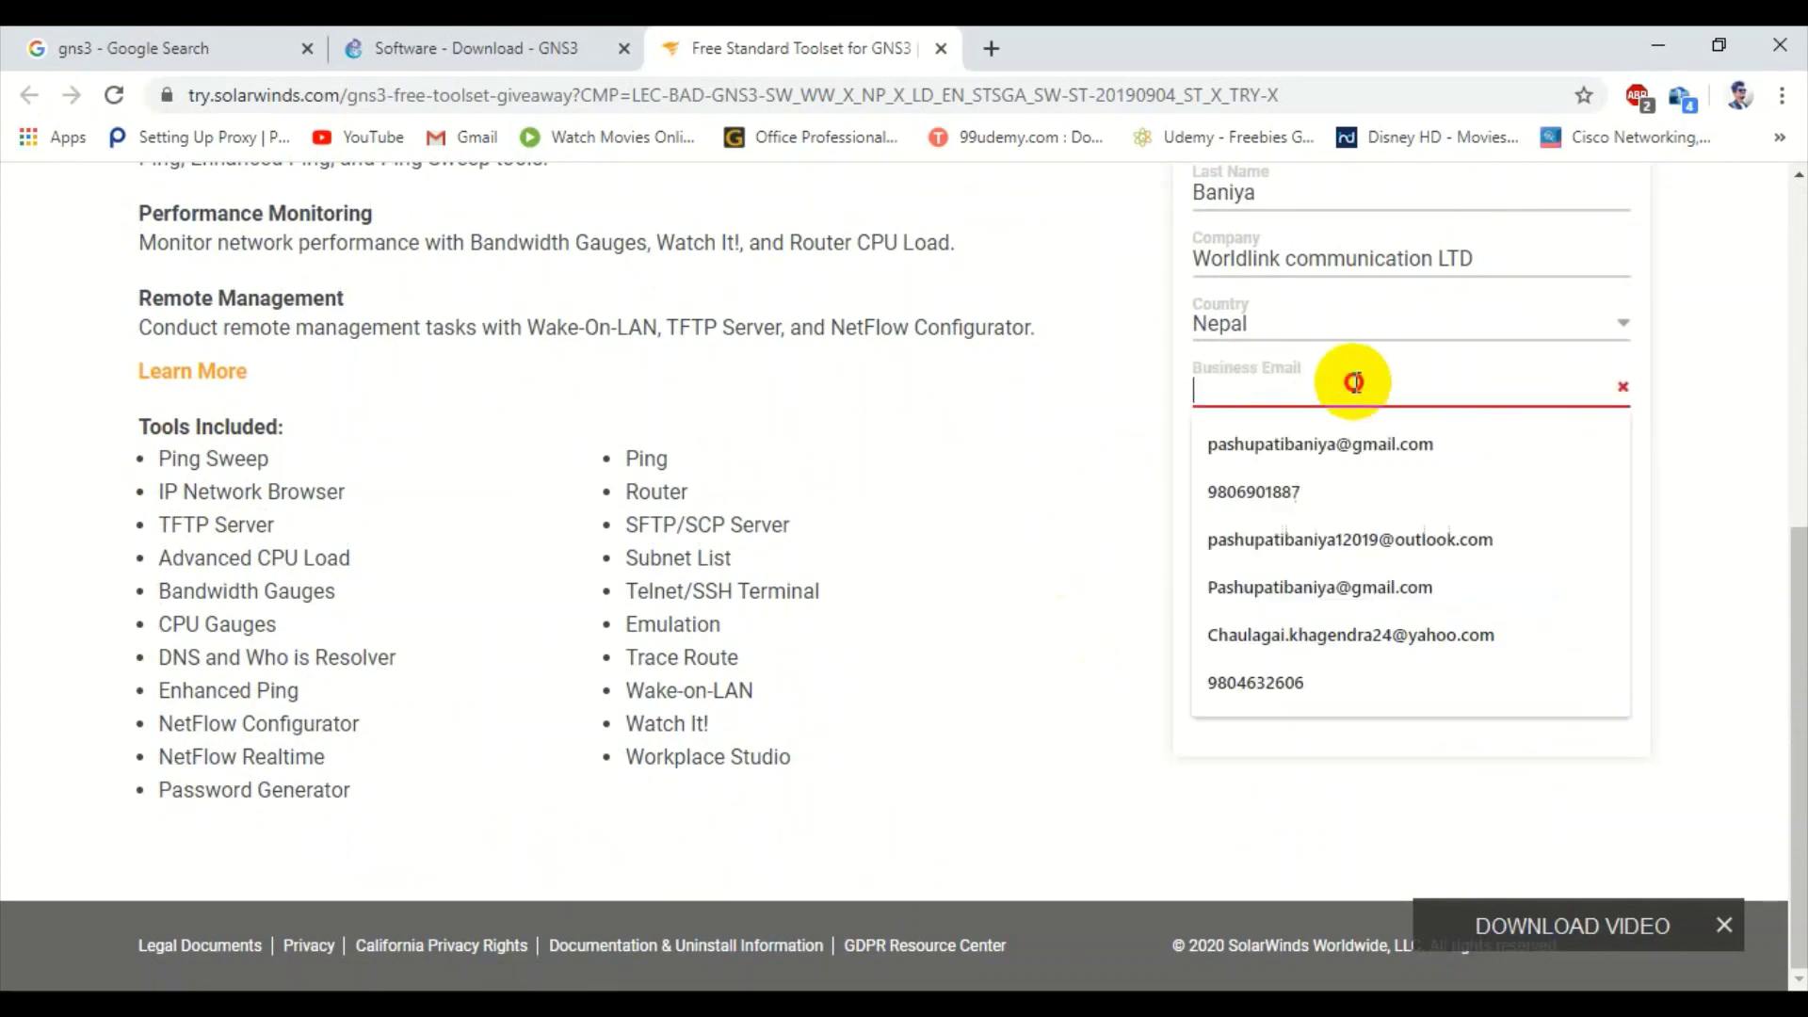
left_click(1337, 441)
left_click(1341, 607)
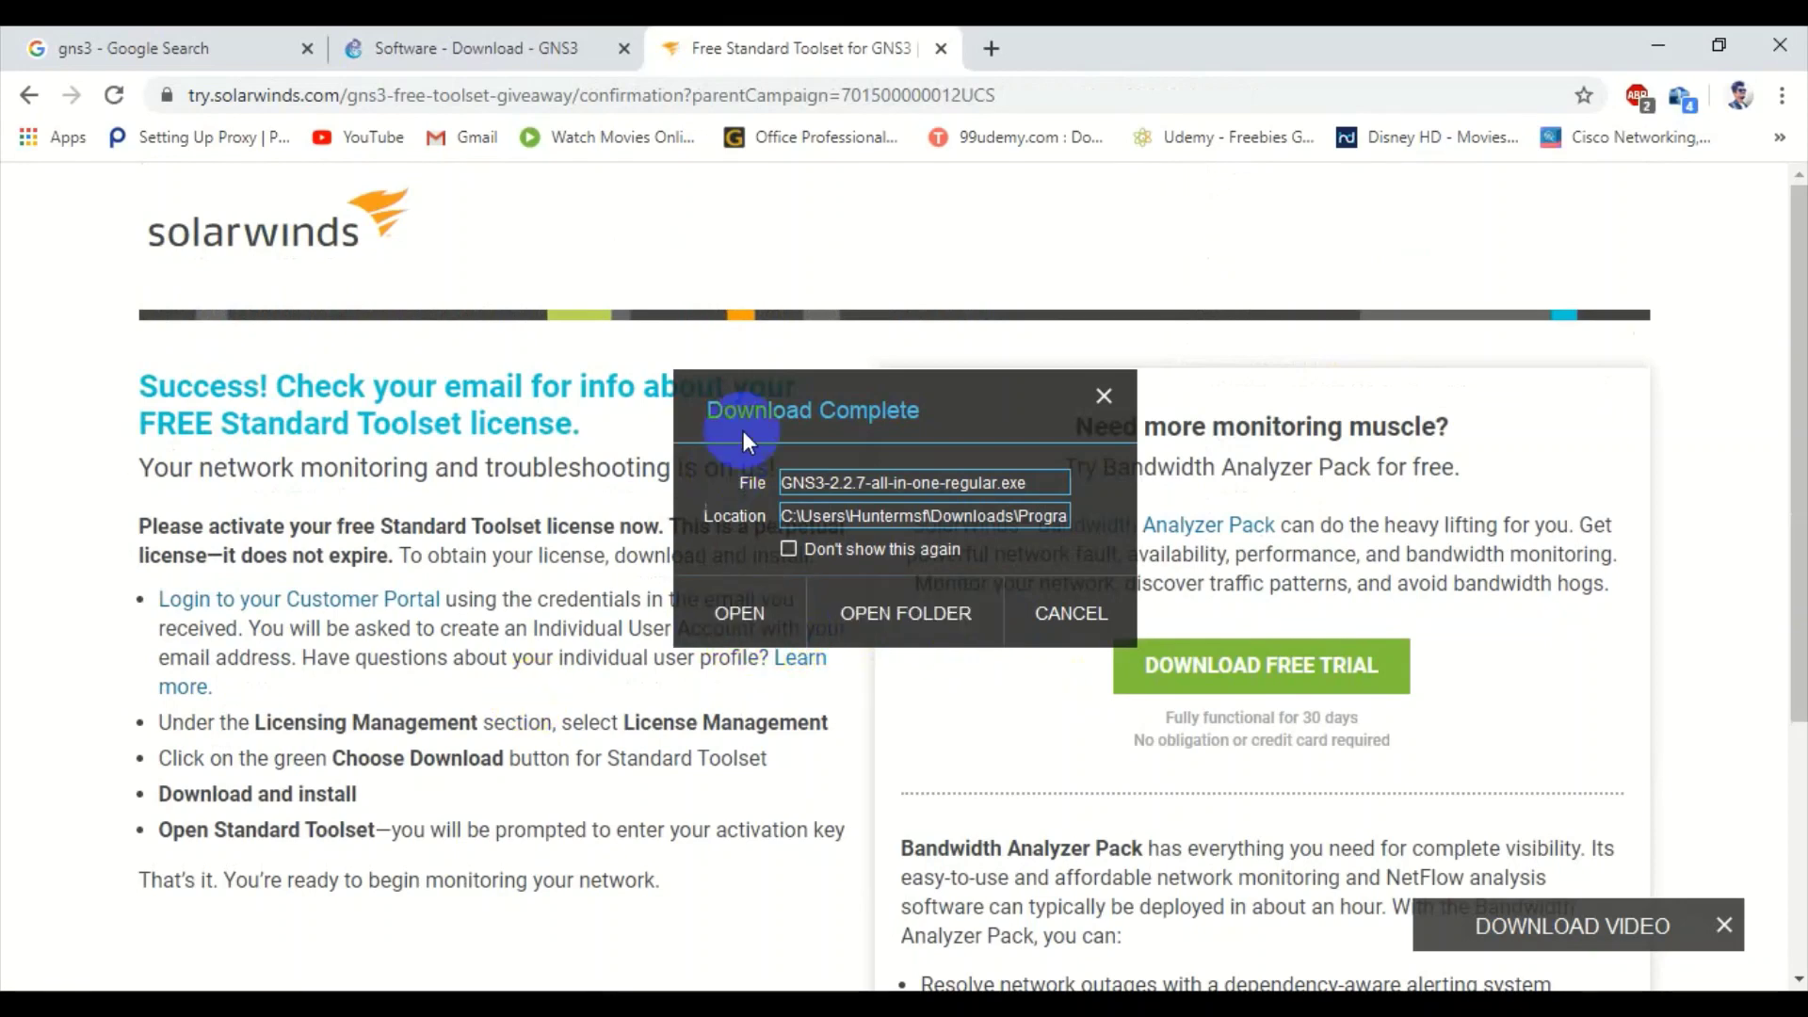
- Run GNS3-2.2.7-all-in-one-regular.exe from the Download Complete dialog and close all Chrome tabs
left_click_drag(830, 380, 981, 26)
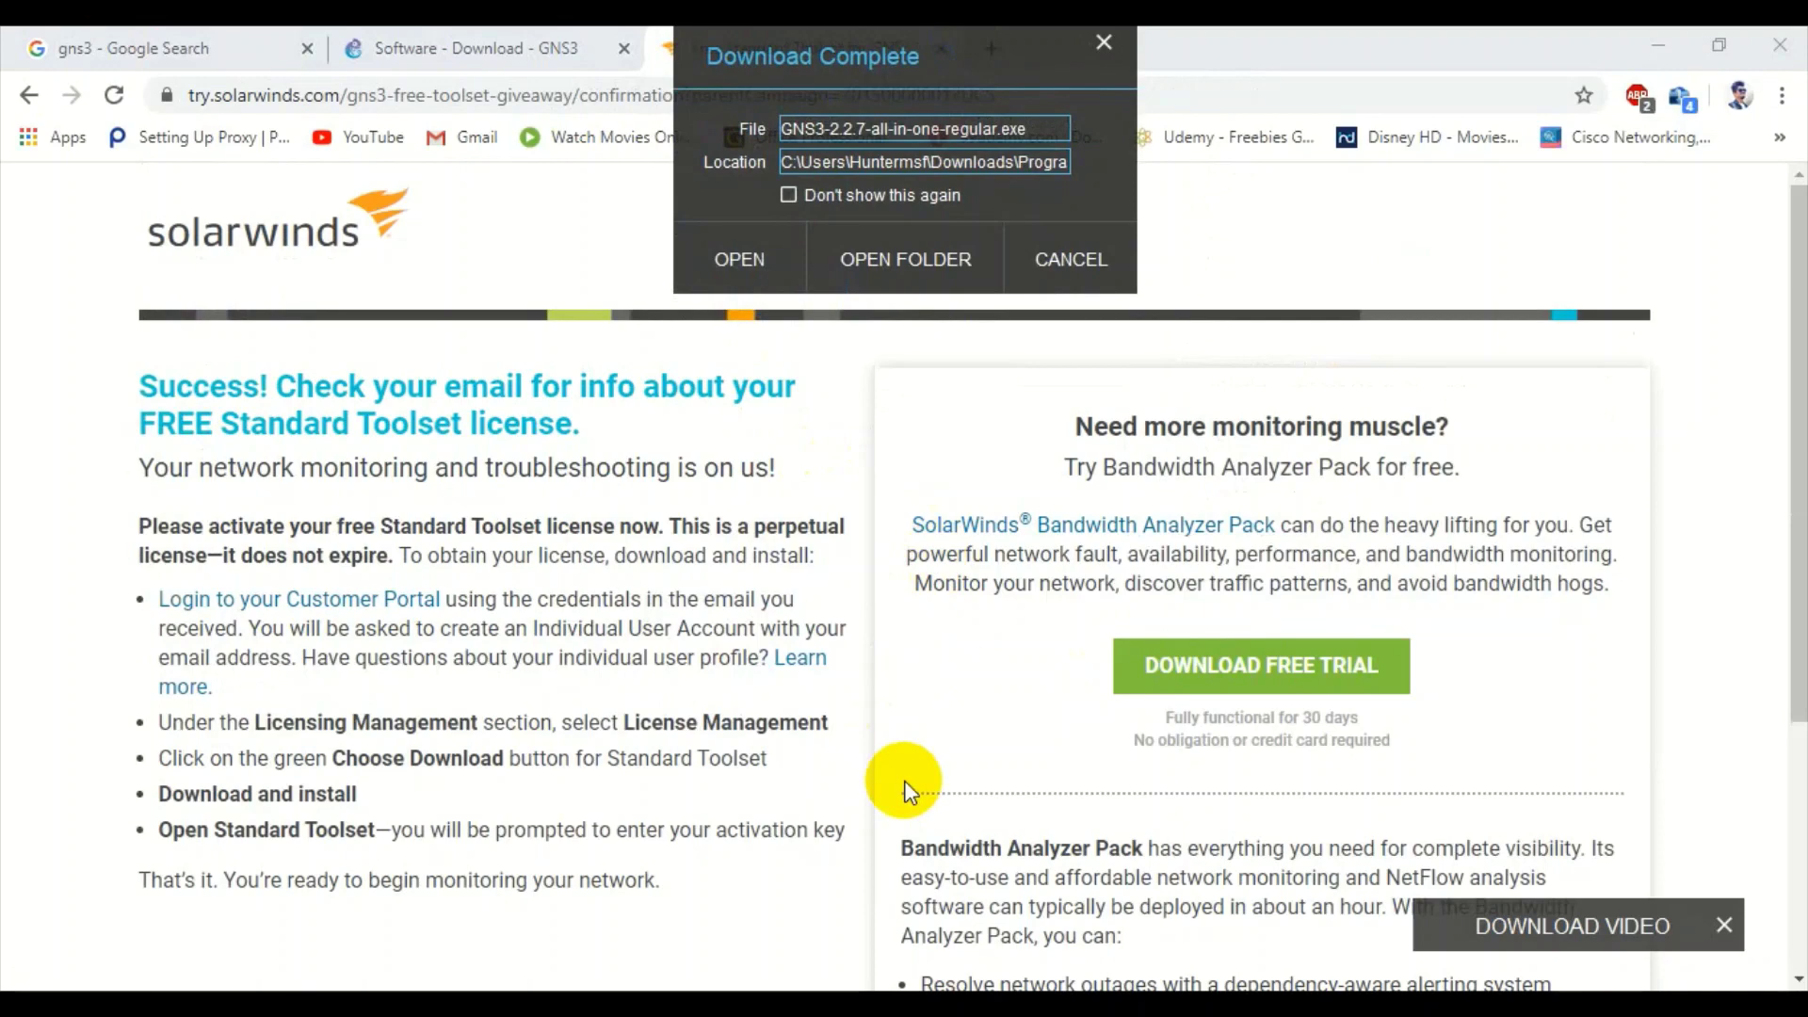
scroll(904, 787, "down", 3)
scroll(905, 789, "down", 1)
scroll(906, 789, "up", 4)
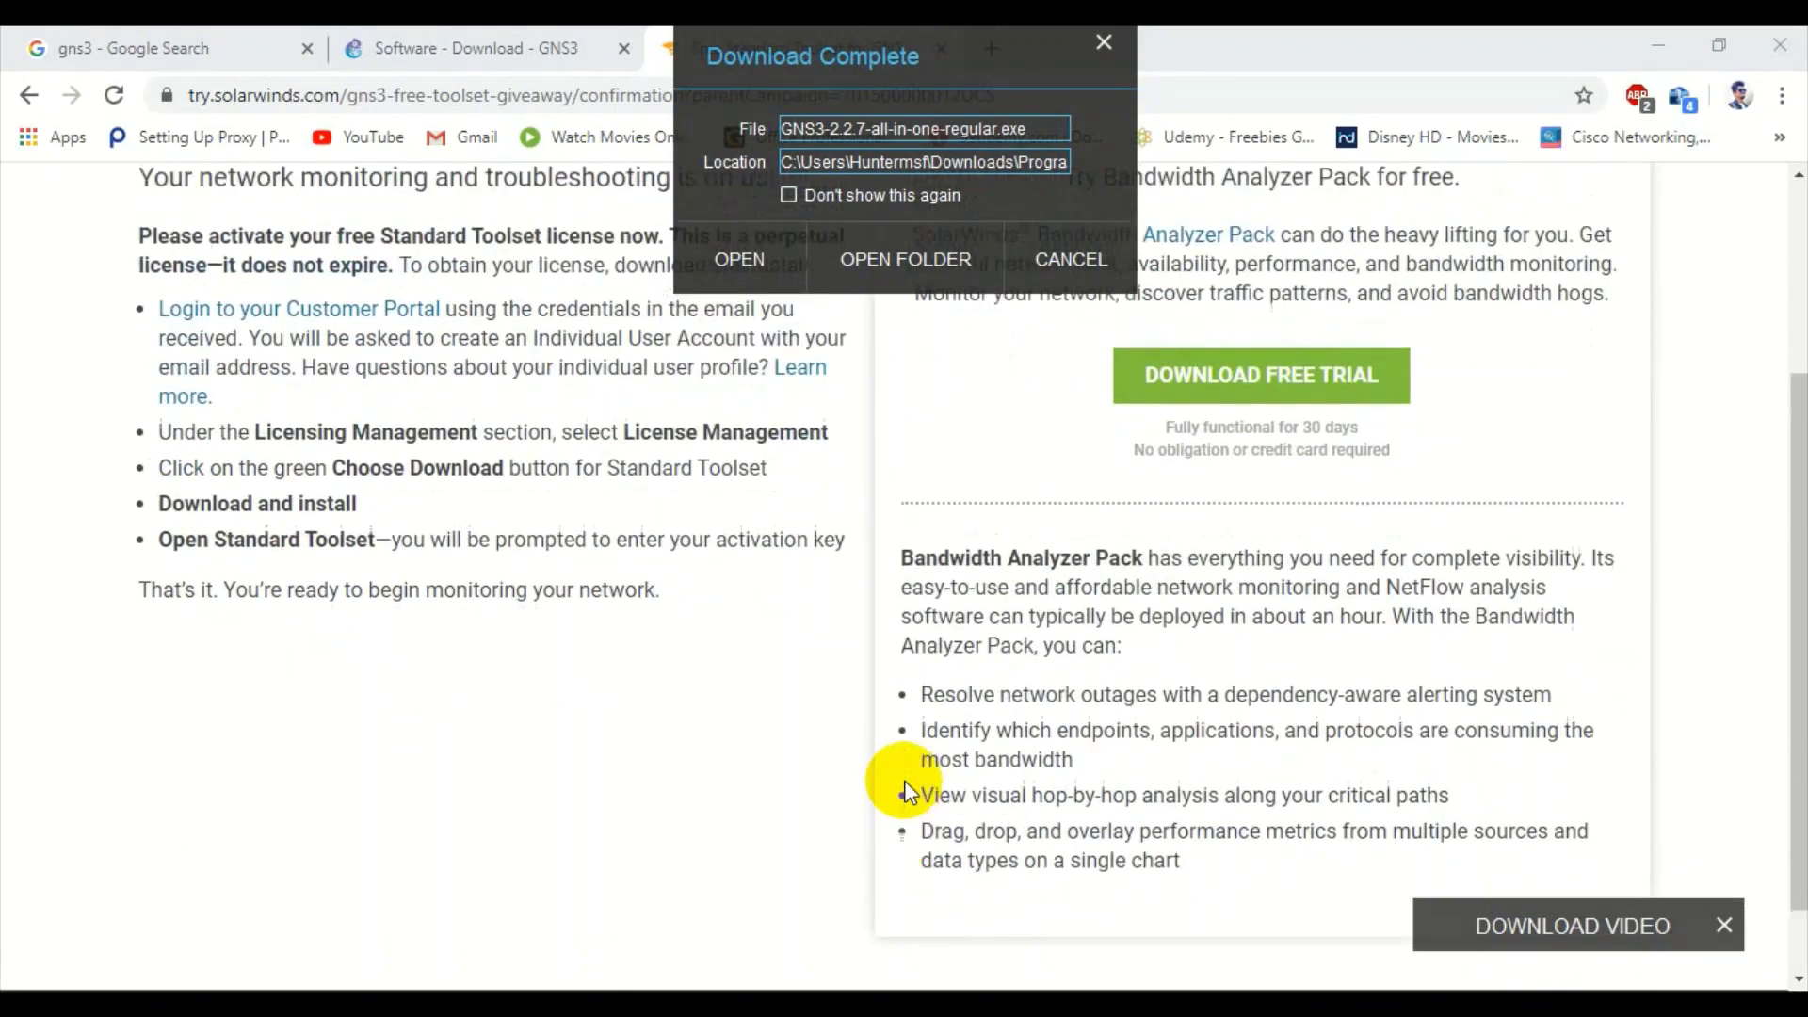
scroll(904, 781, "up", 1)
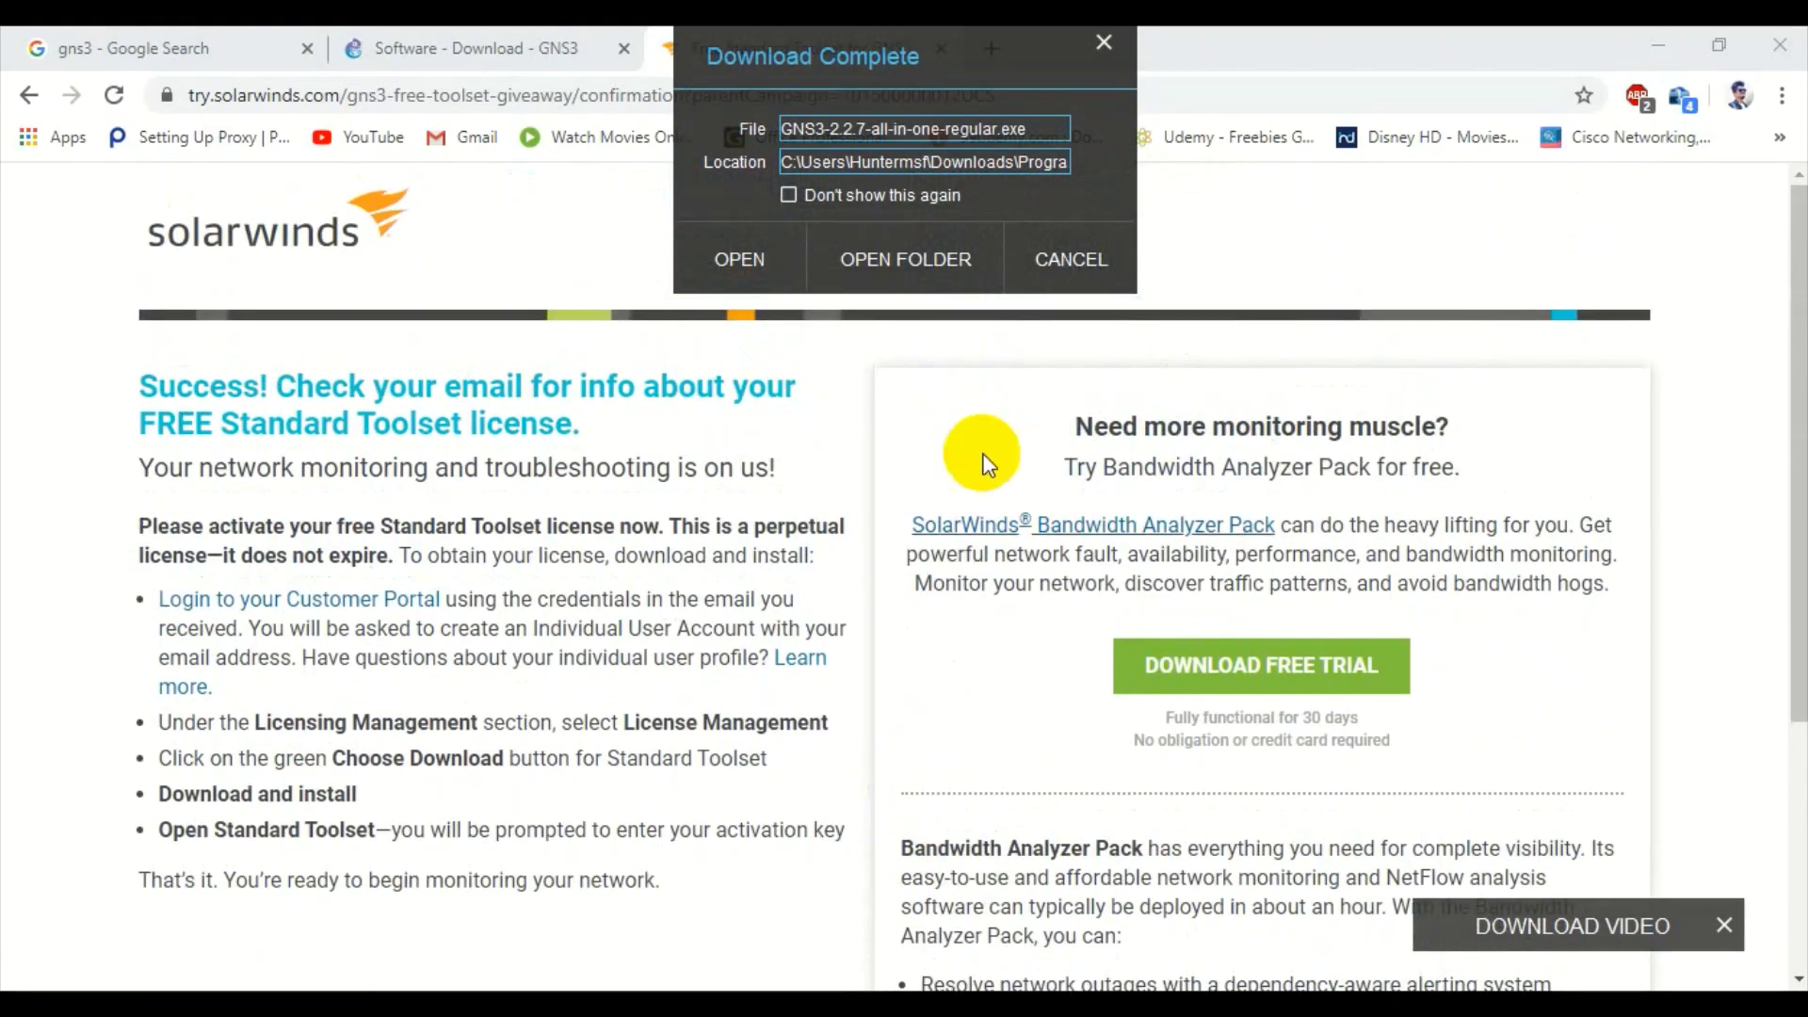
left_click_drag(847, 52, 1351, 175)
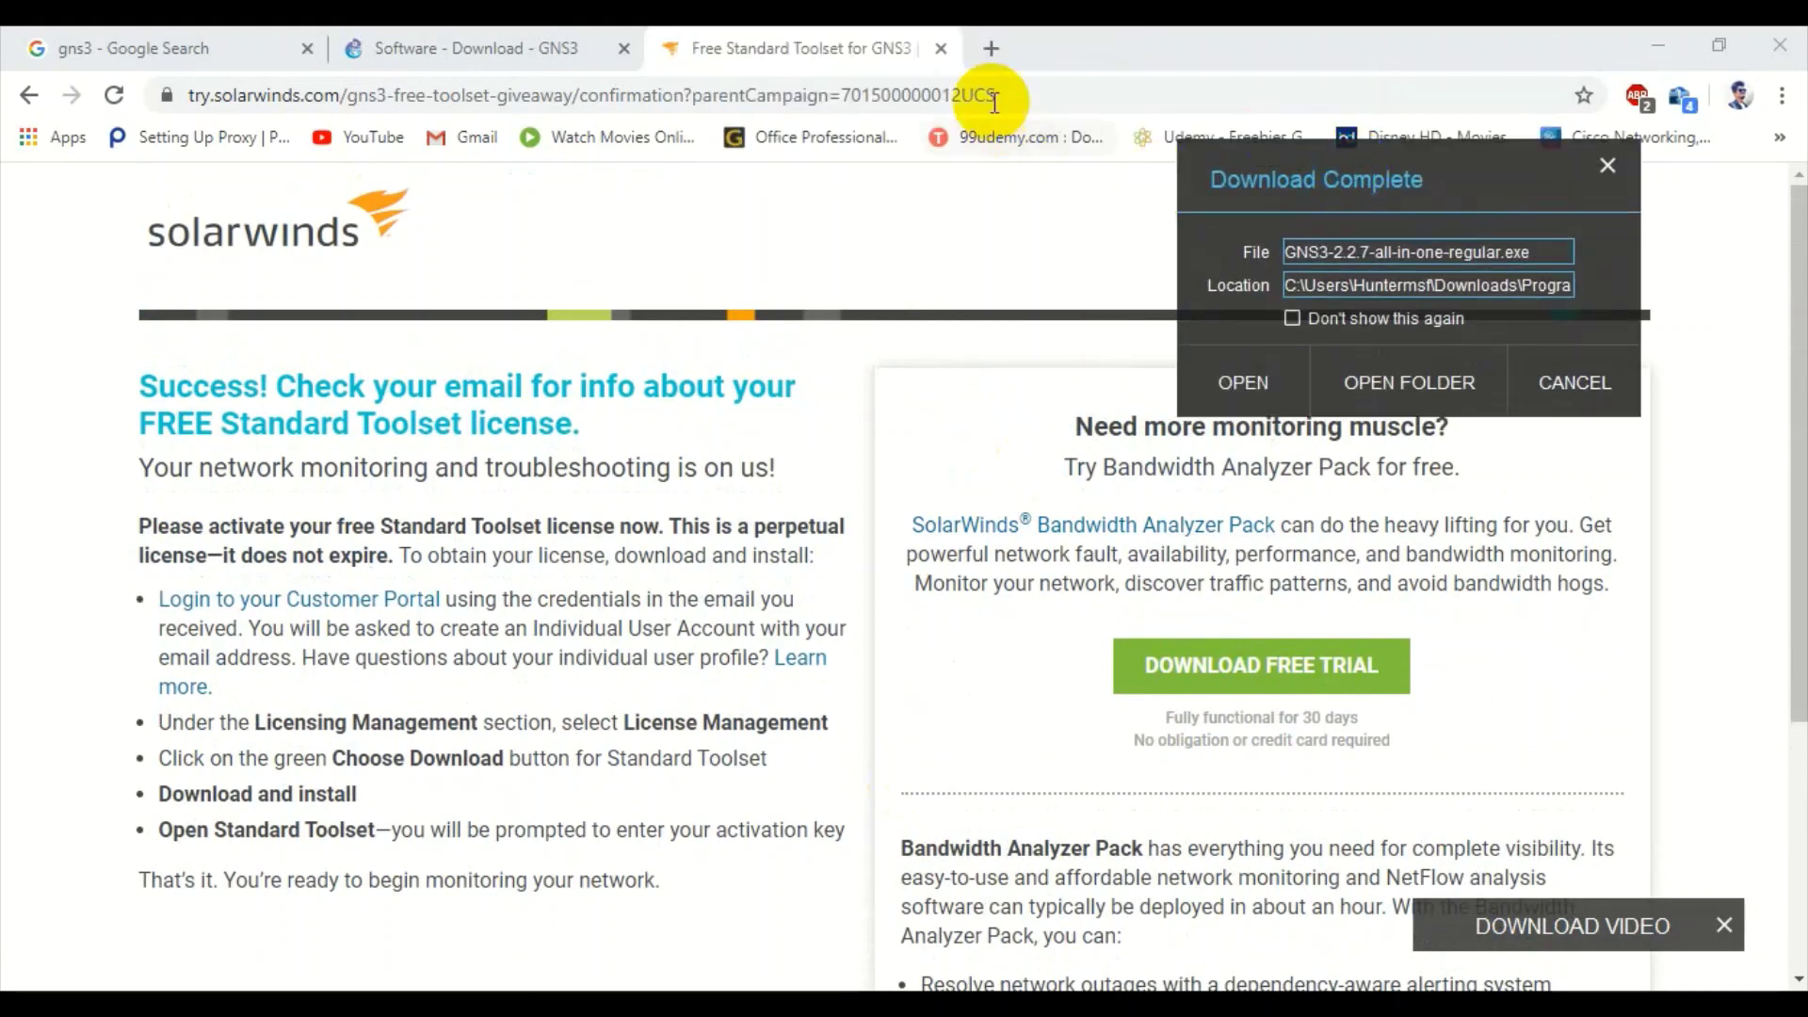
left_click(940, 48)
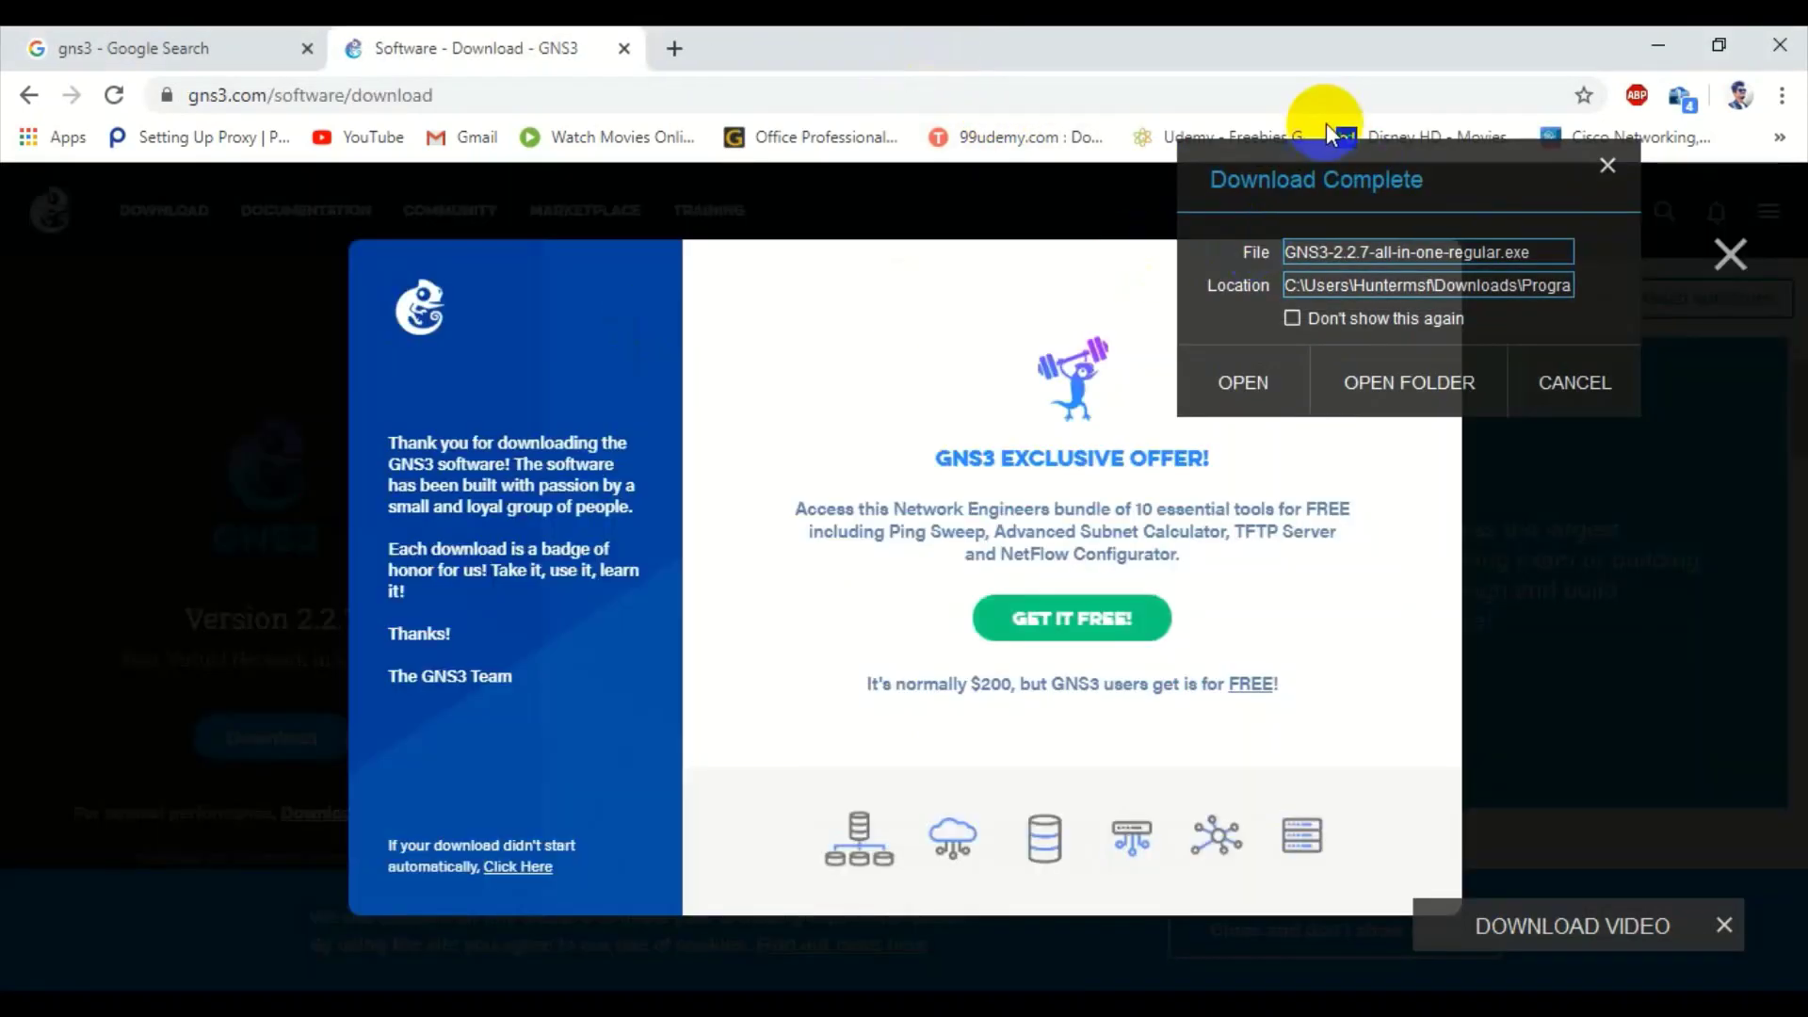
left_click_drag(1312, 172, 889, 92)
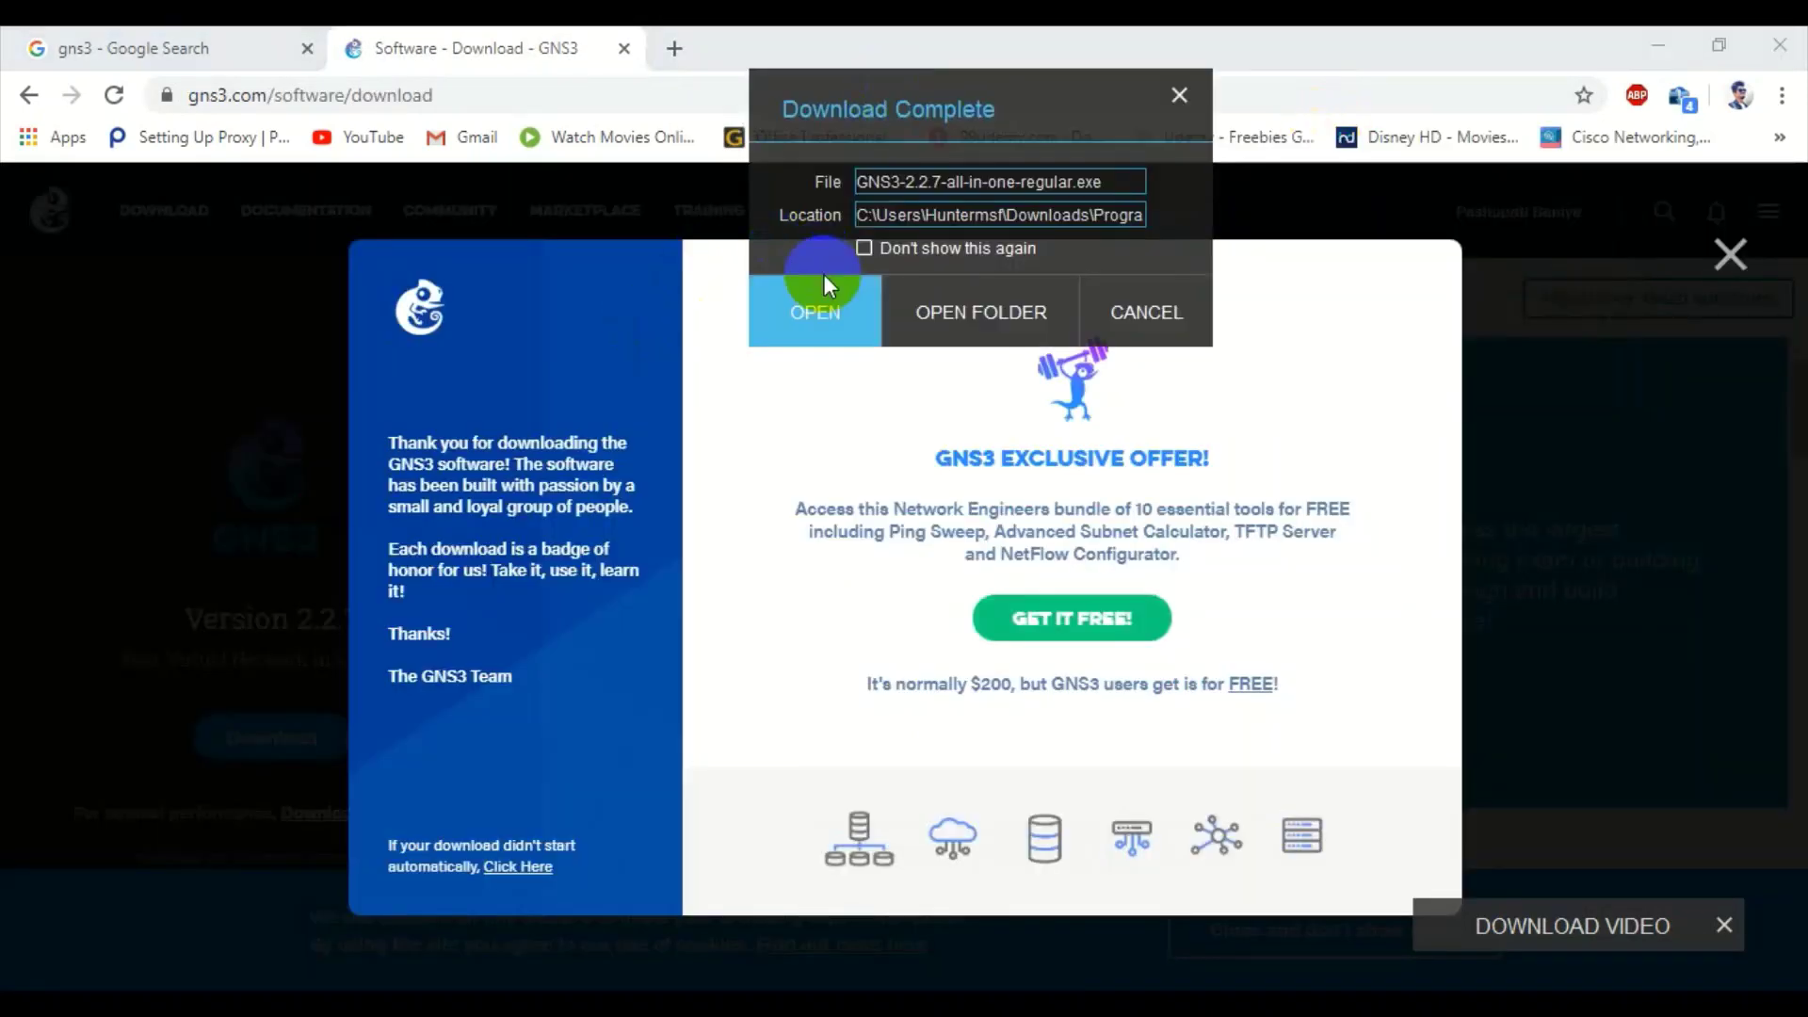
left_click(821, 311)
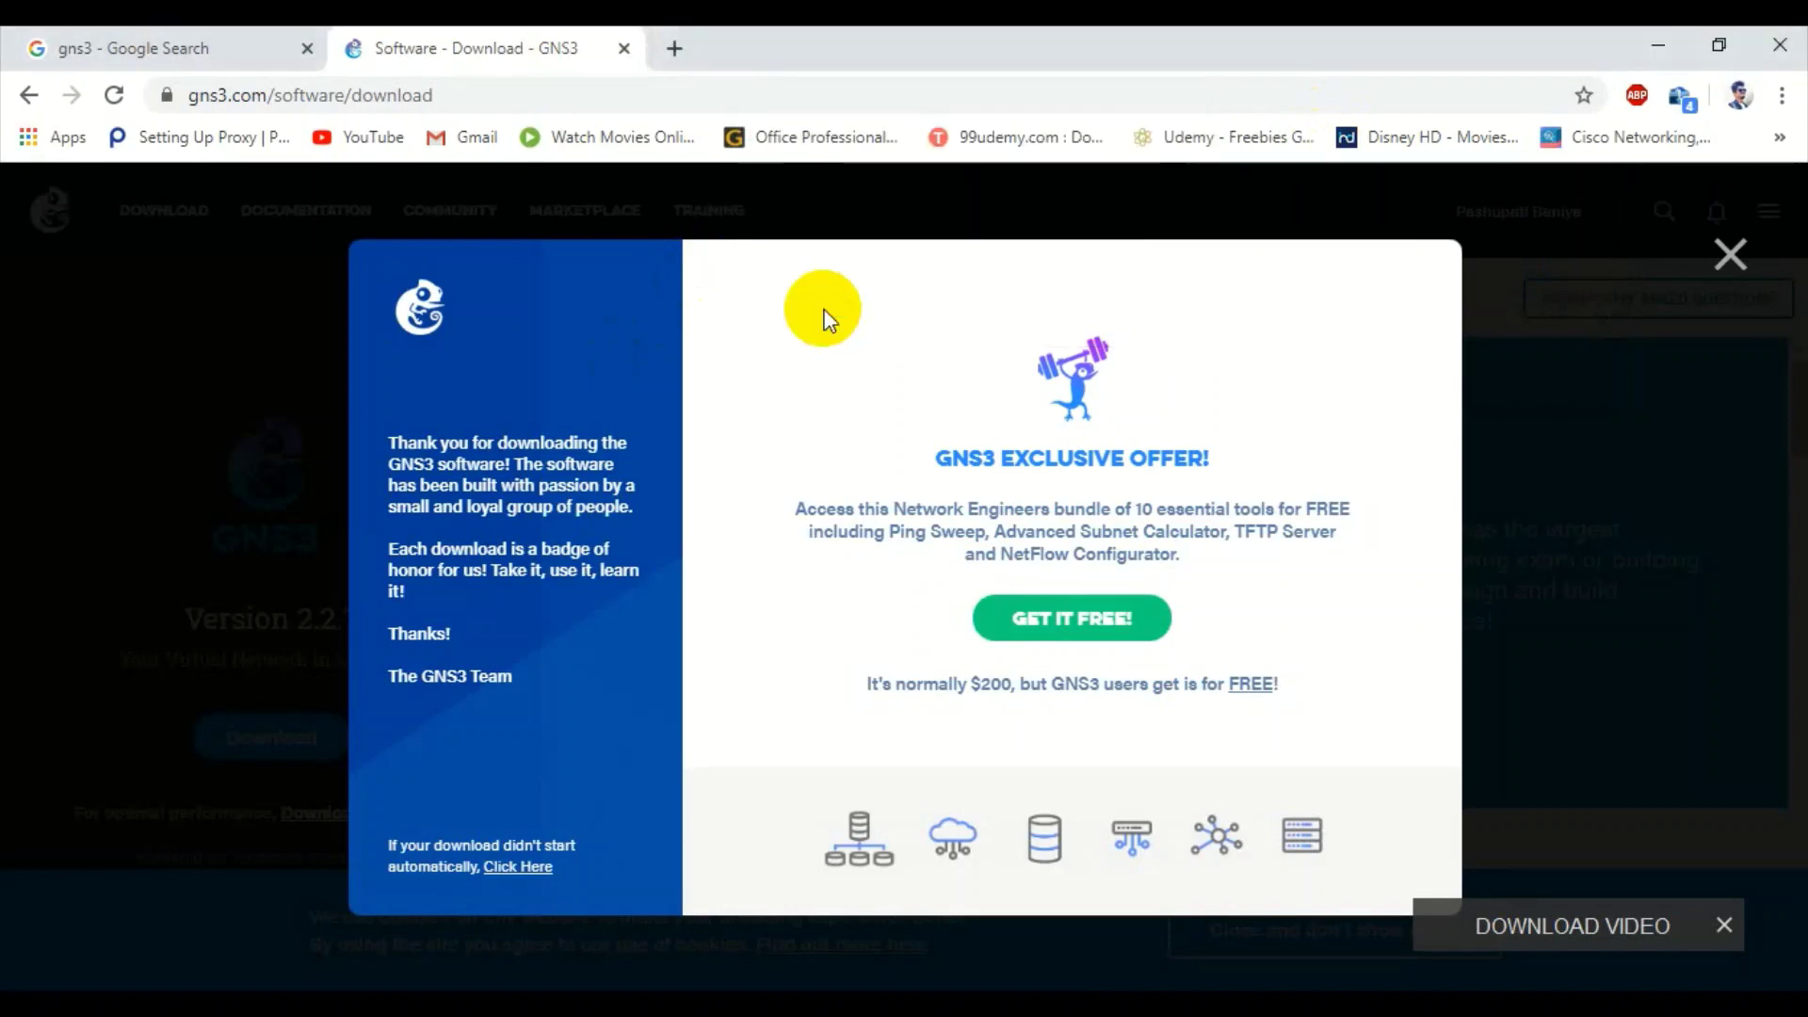
left_click(624, 49)
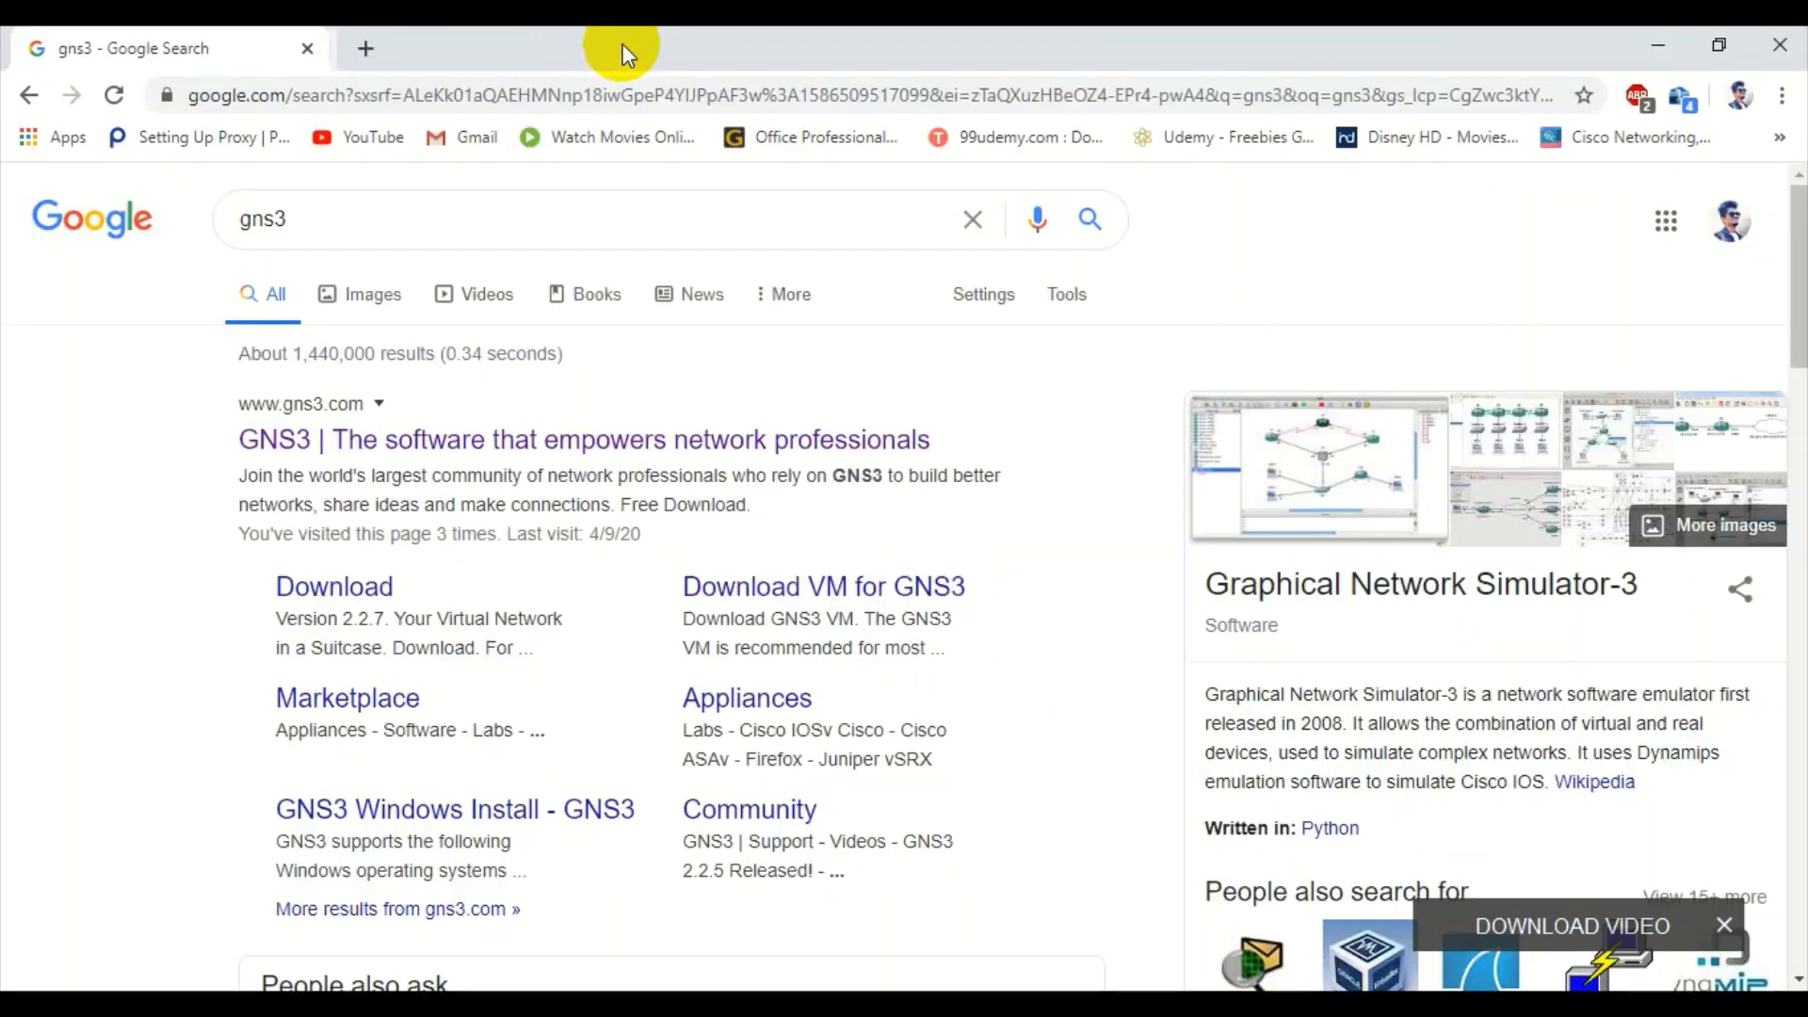
left_click(302, 51)
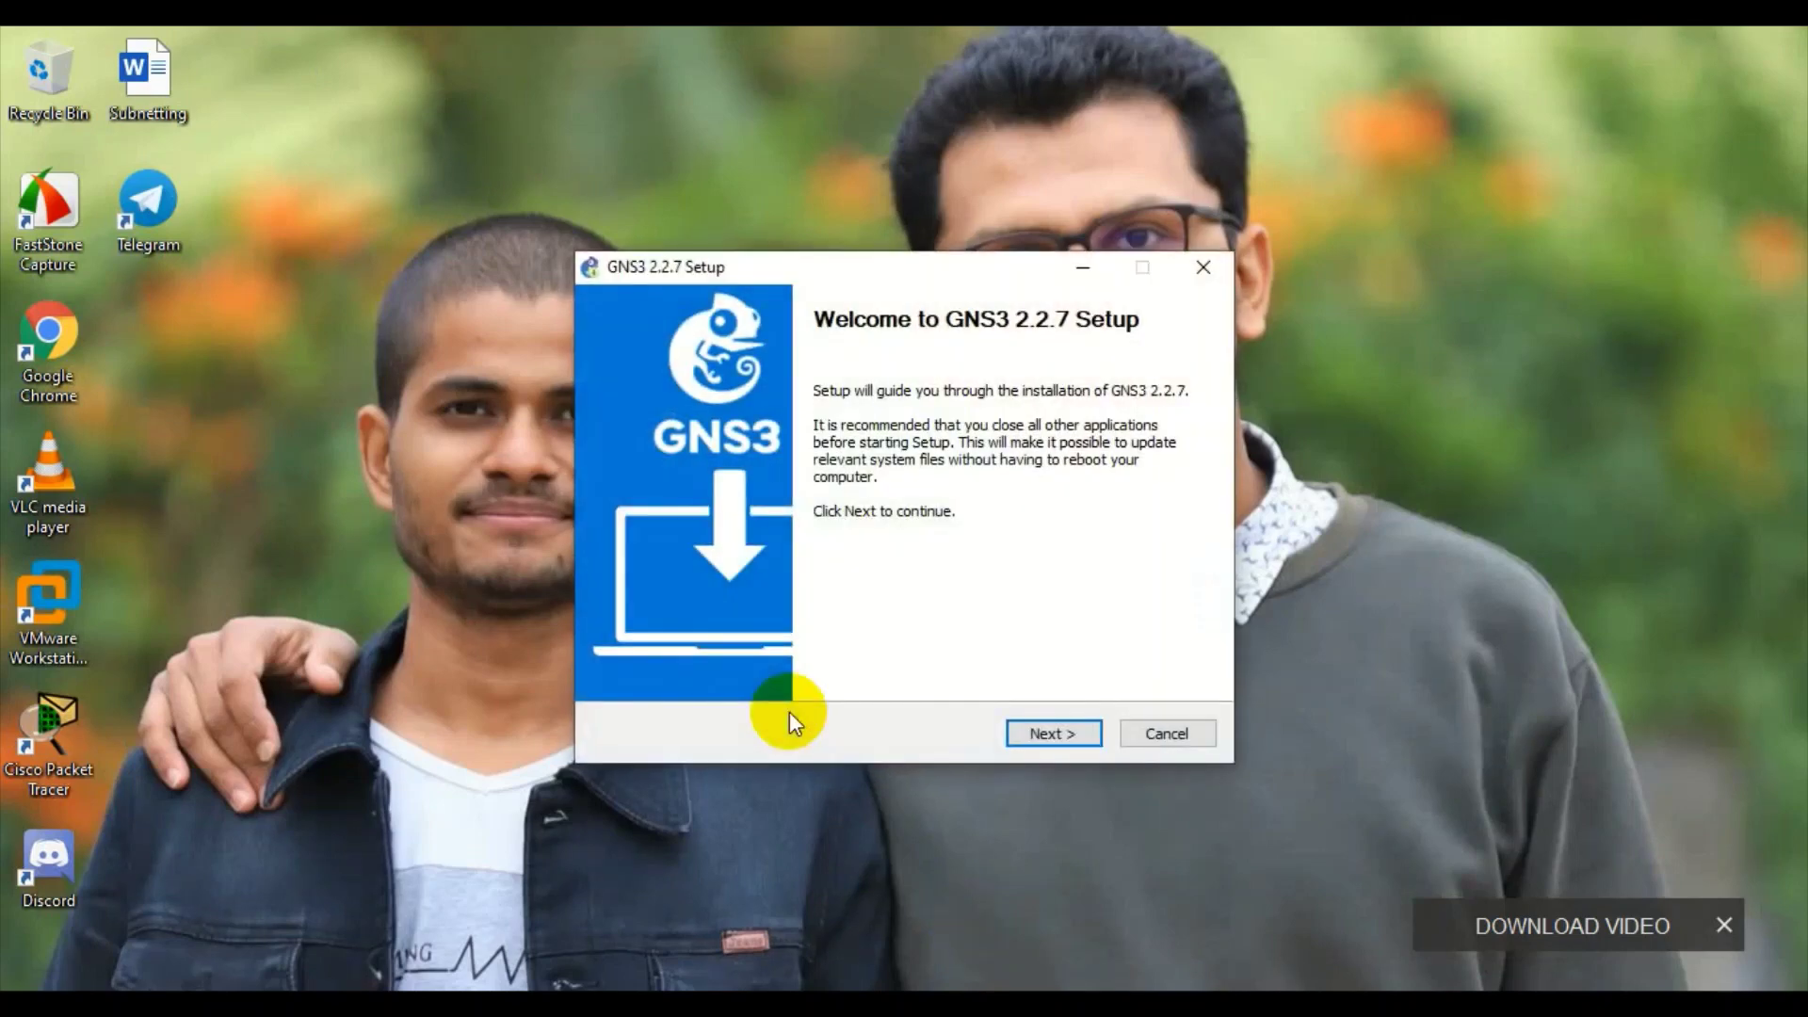
- Accept the GPL licence, default Start Menu folder and components, and install to C:\Program Files\GNS3
left_click(1037, 733)
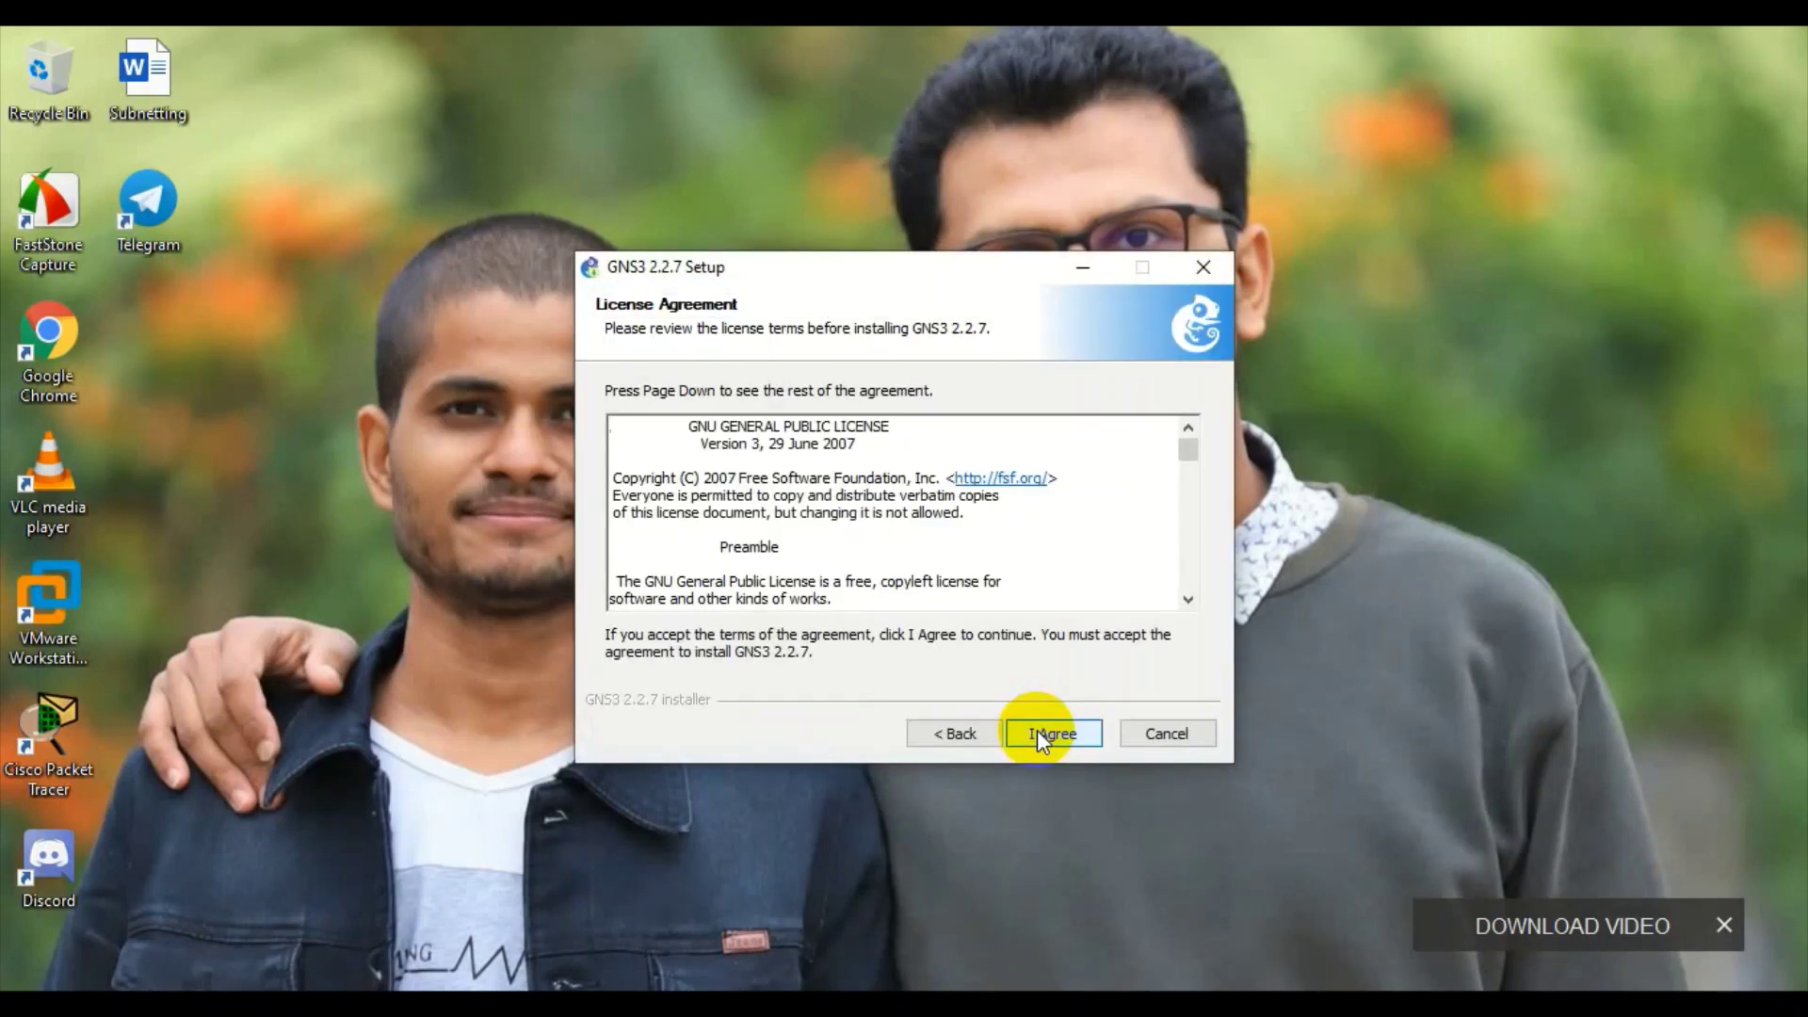
left_click(1037, 733)
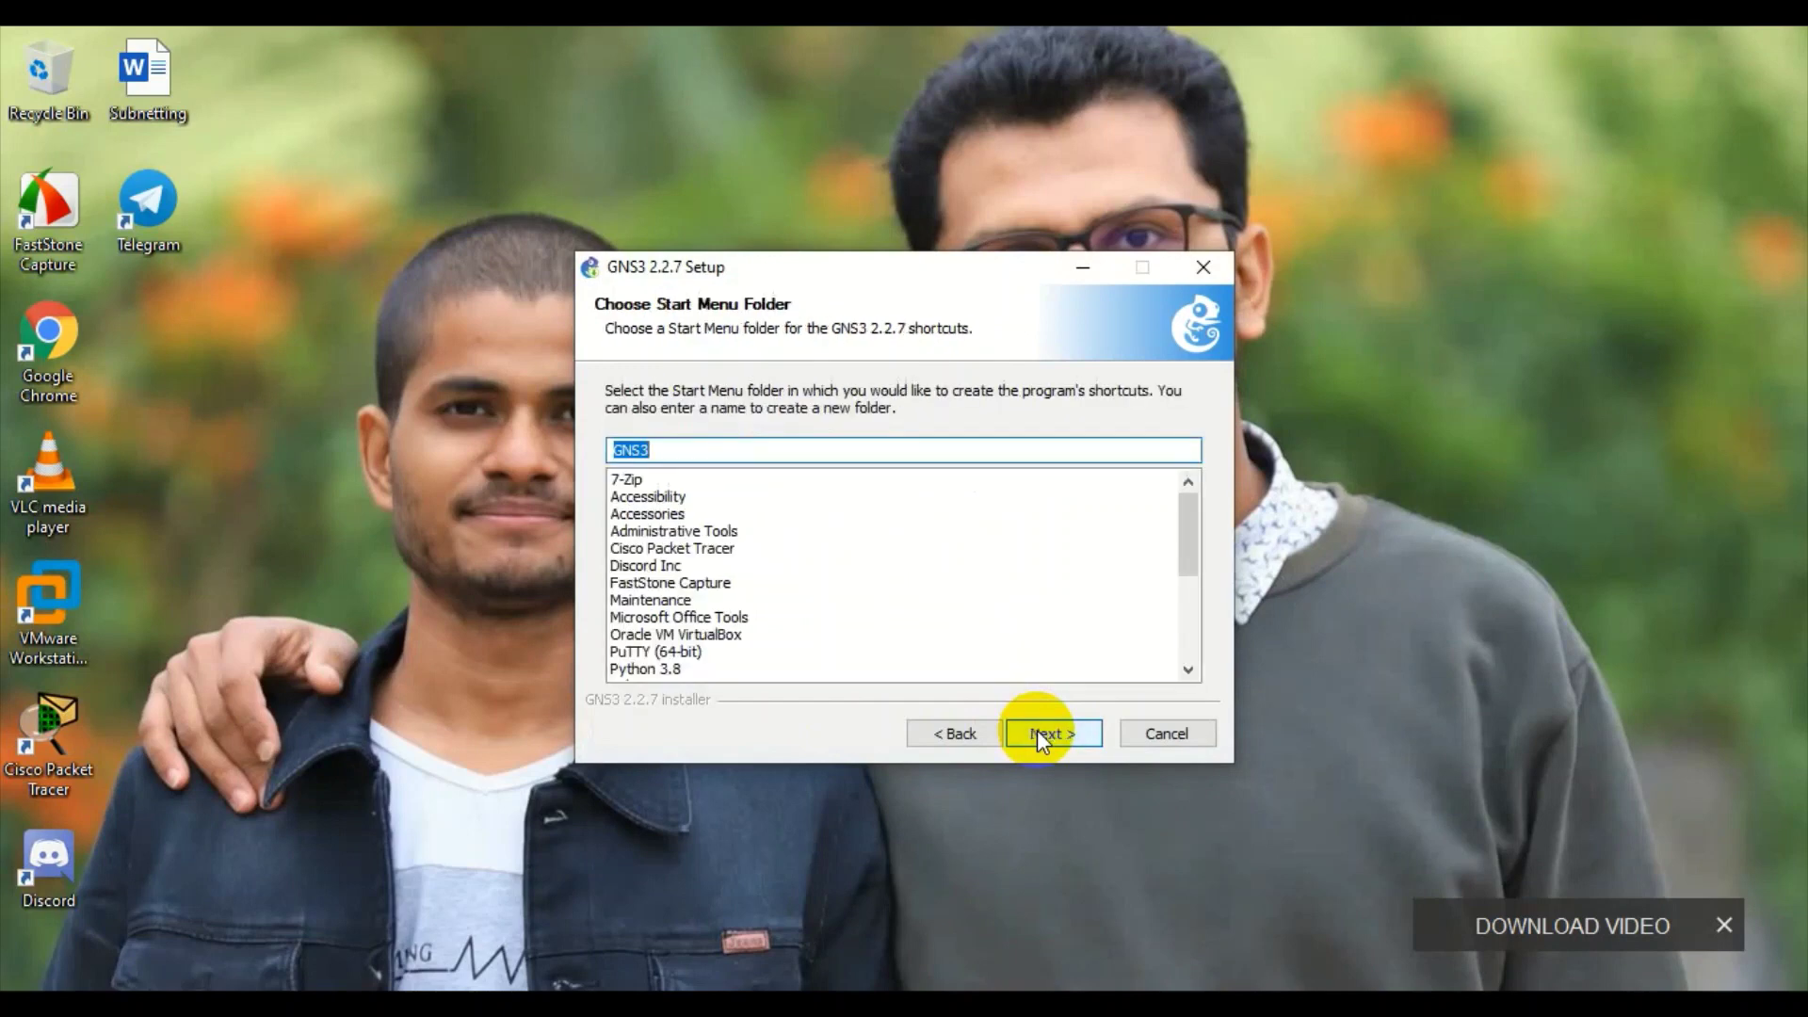
left_click(1037, 730)
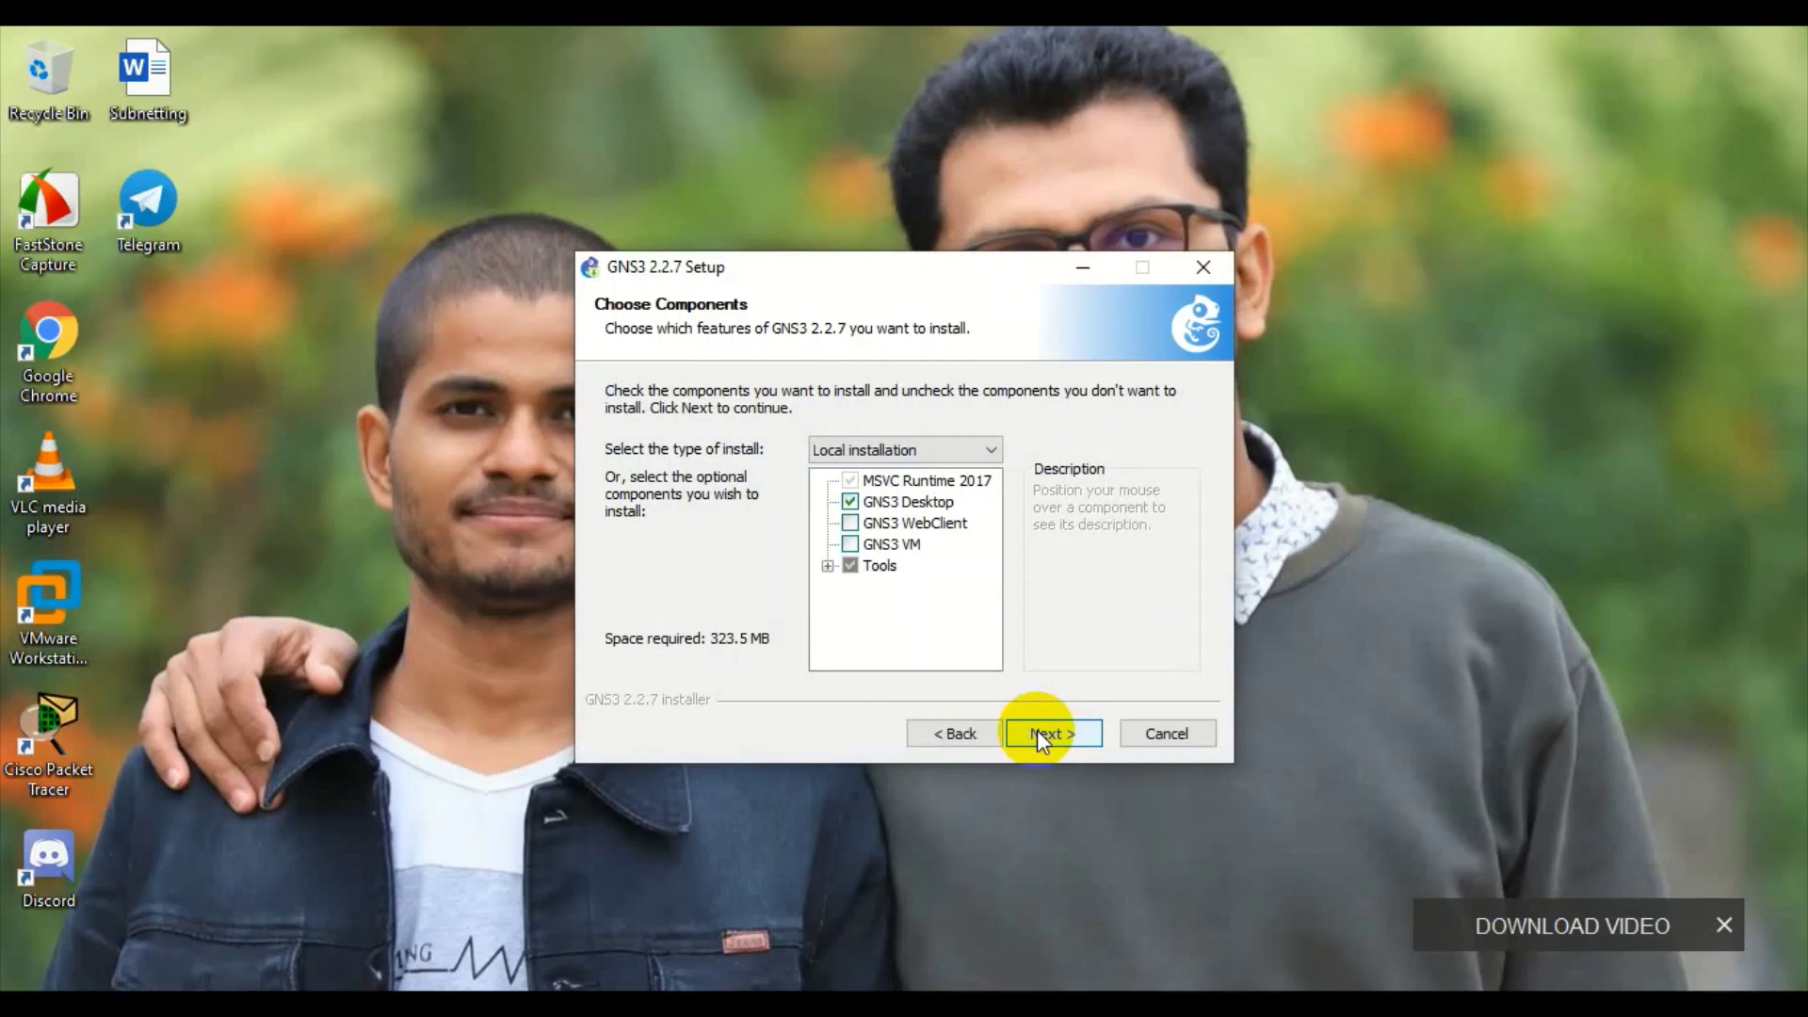
left_click(1036, 731)
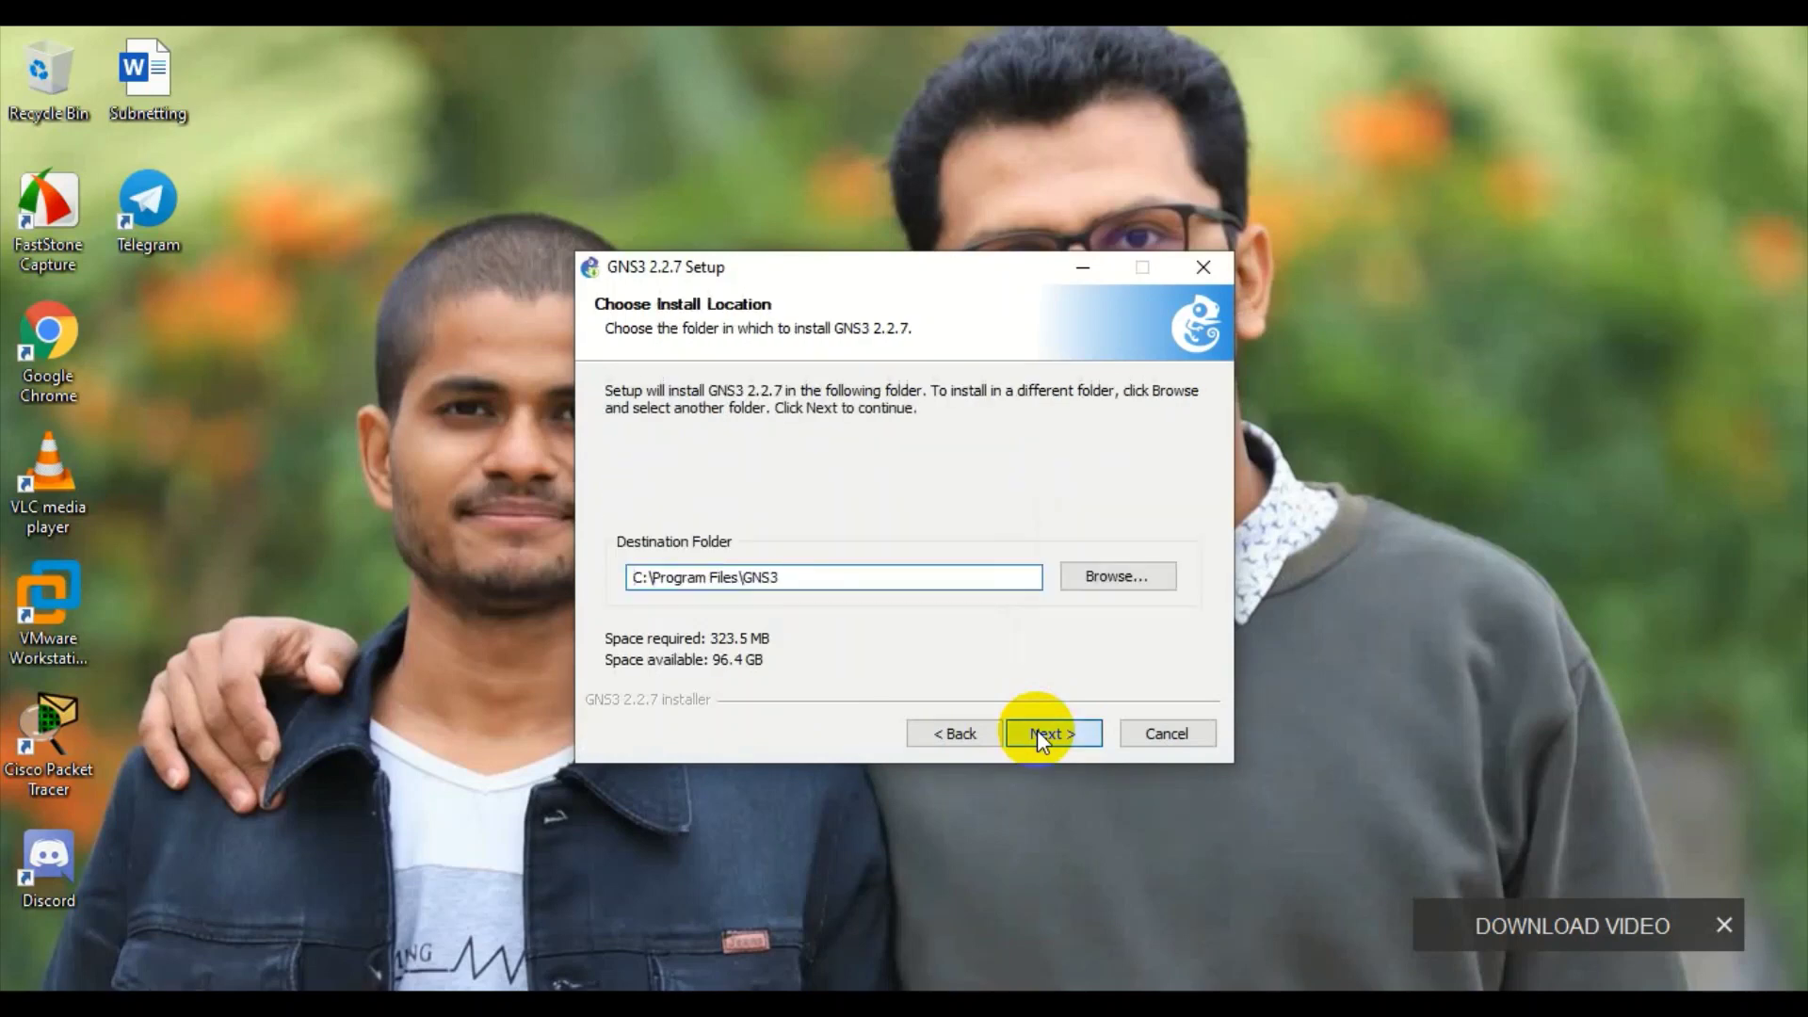
left_click(1037, 730)
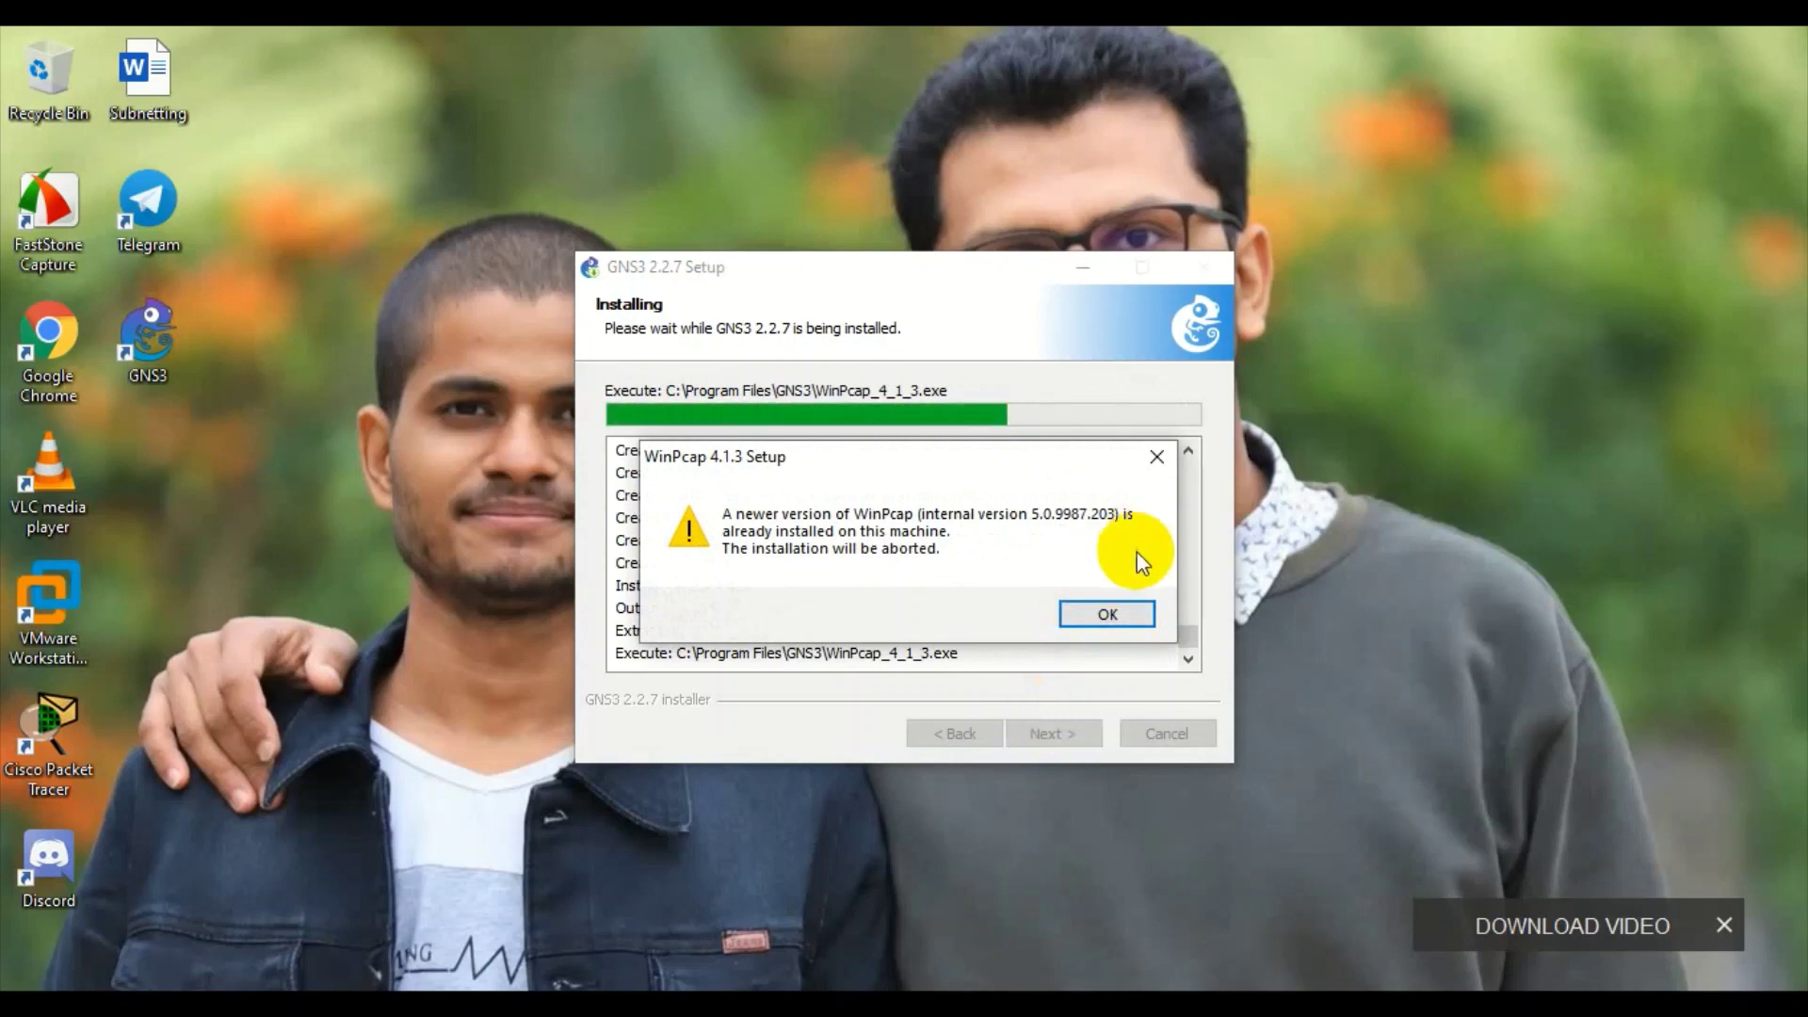
- Dismiss the WinPcap warning and install Npcap 0.9990 with its default options
left_click(1102, 614)
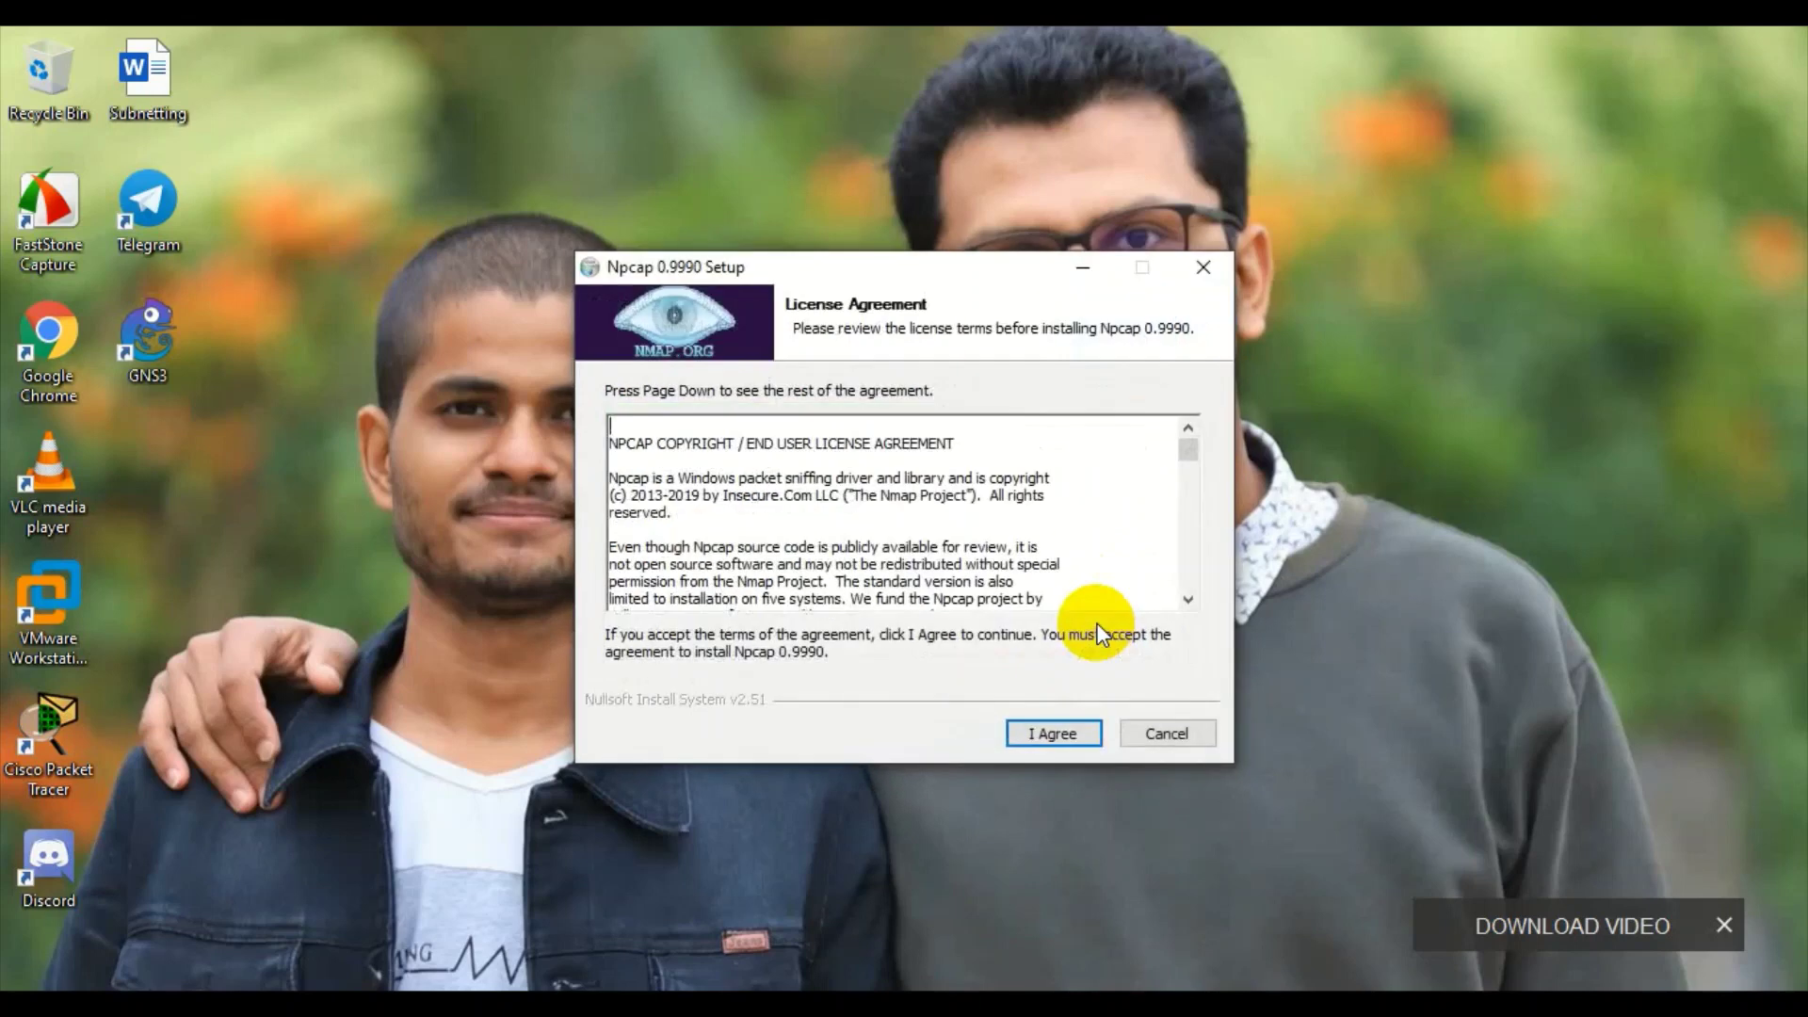
left_click(1058, 733)
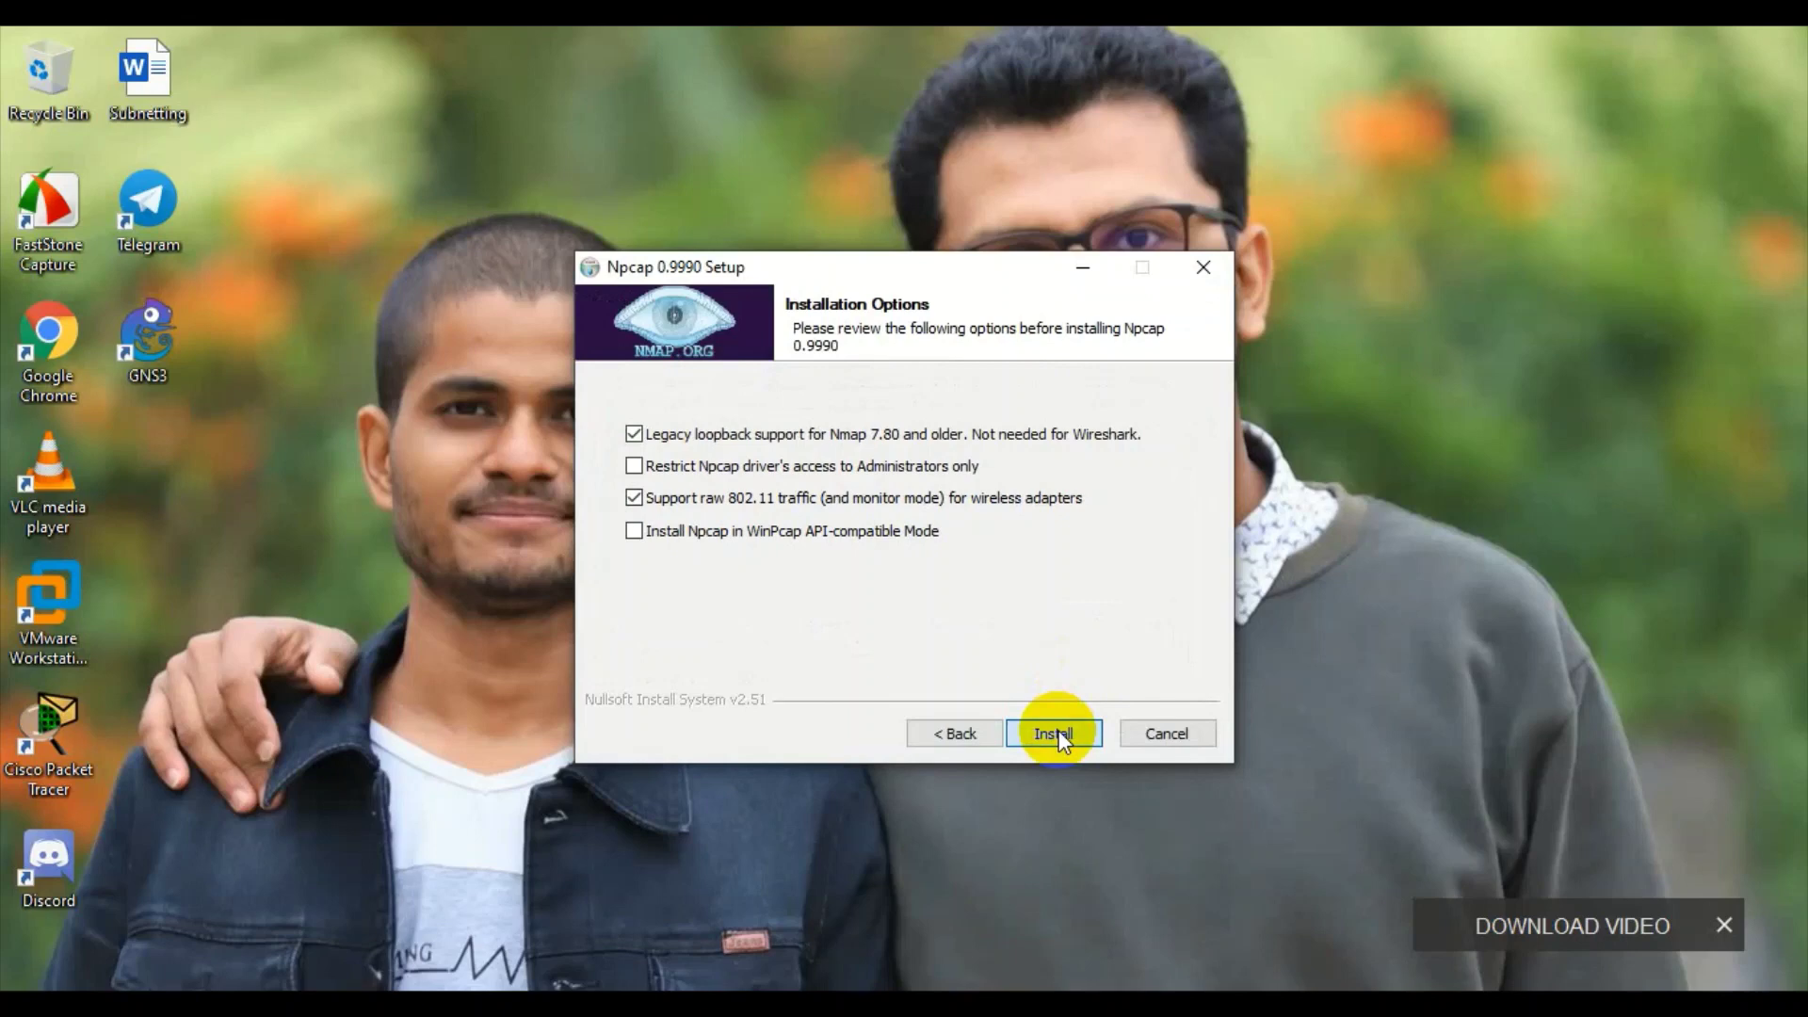
left_click(1054, 733)
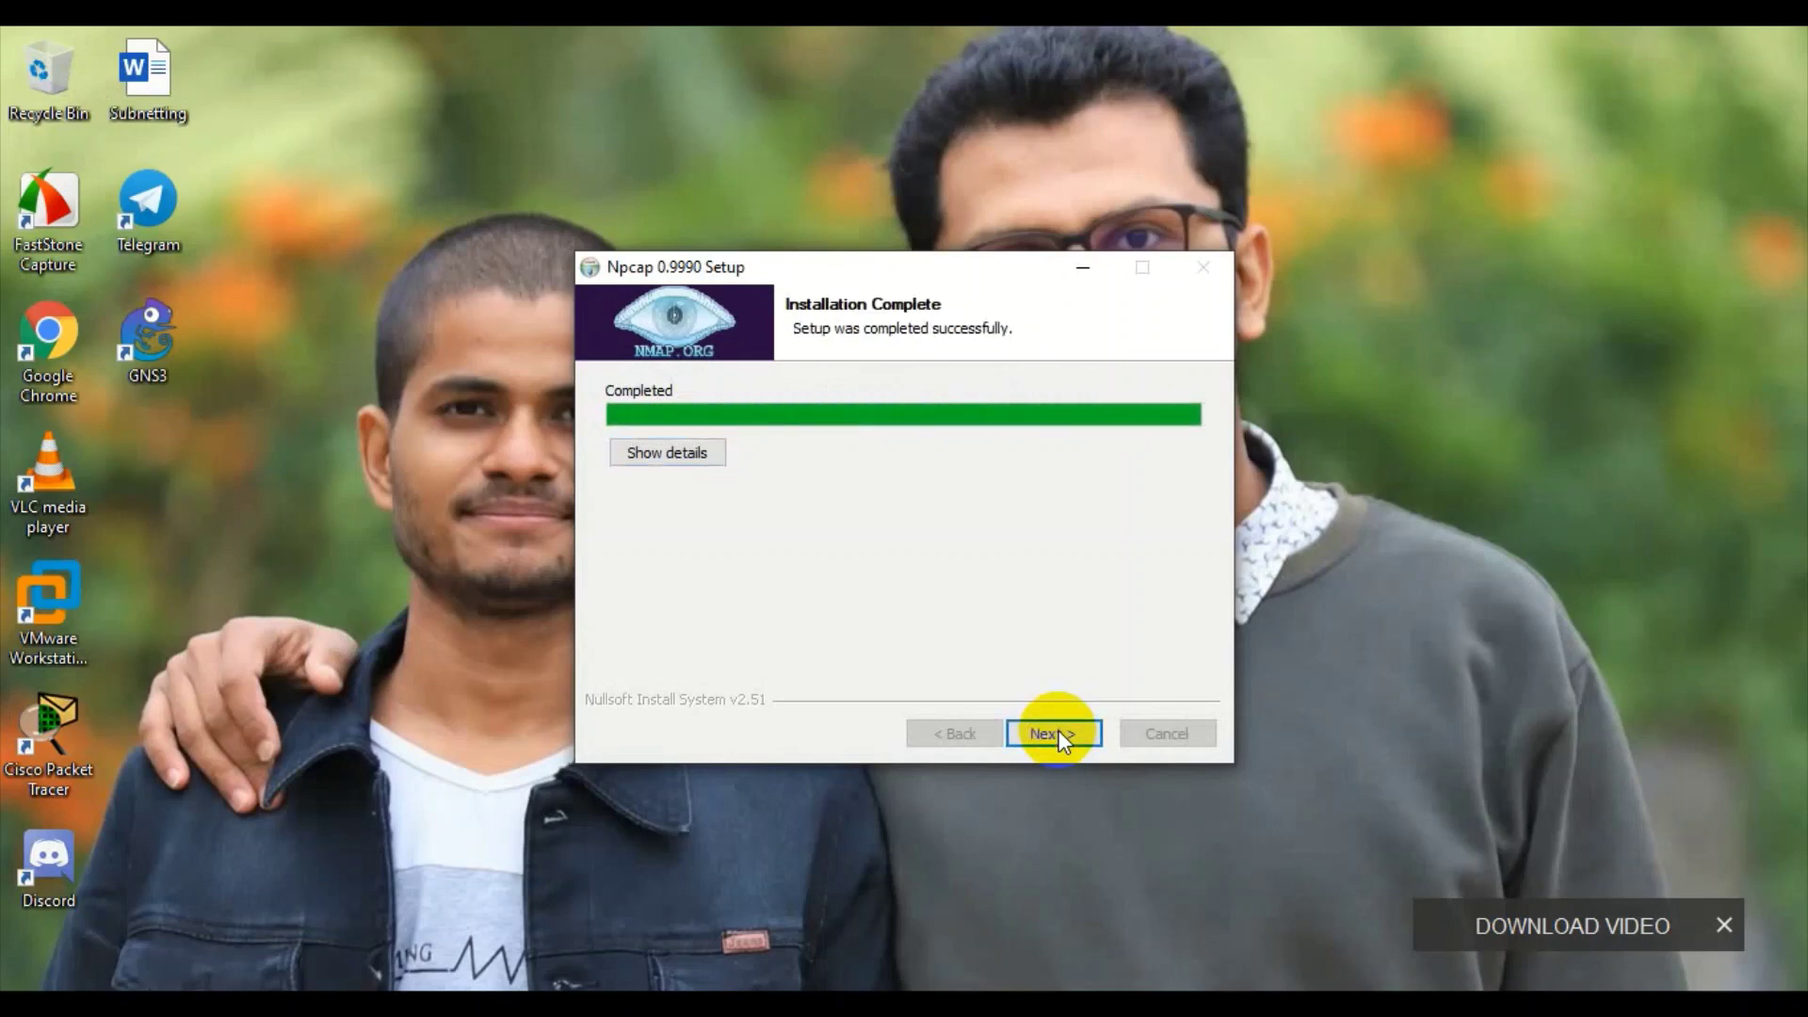
left_click(1058, 735)
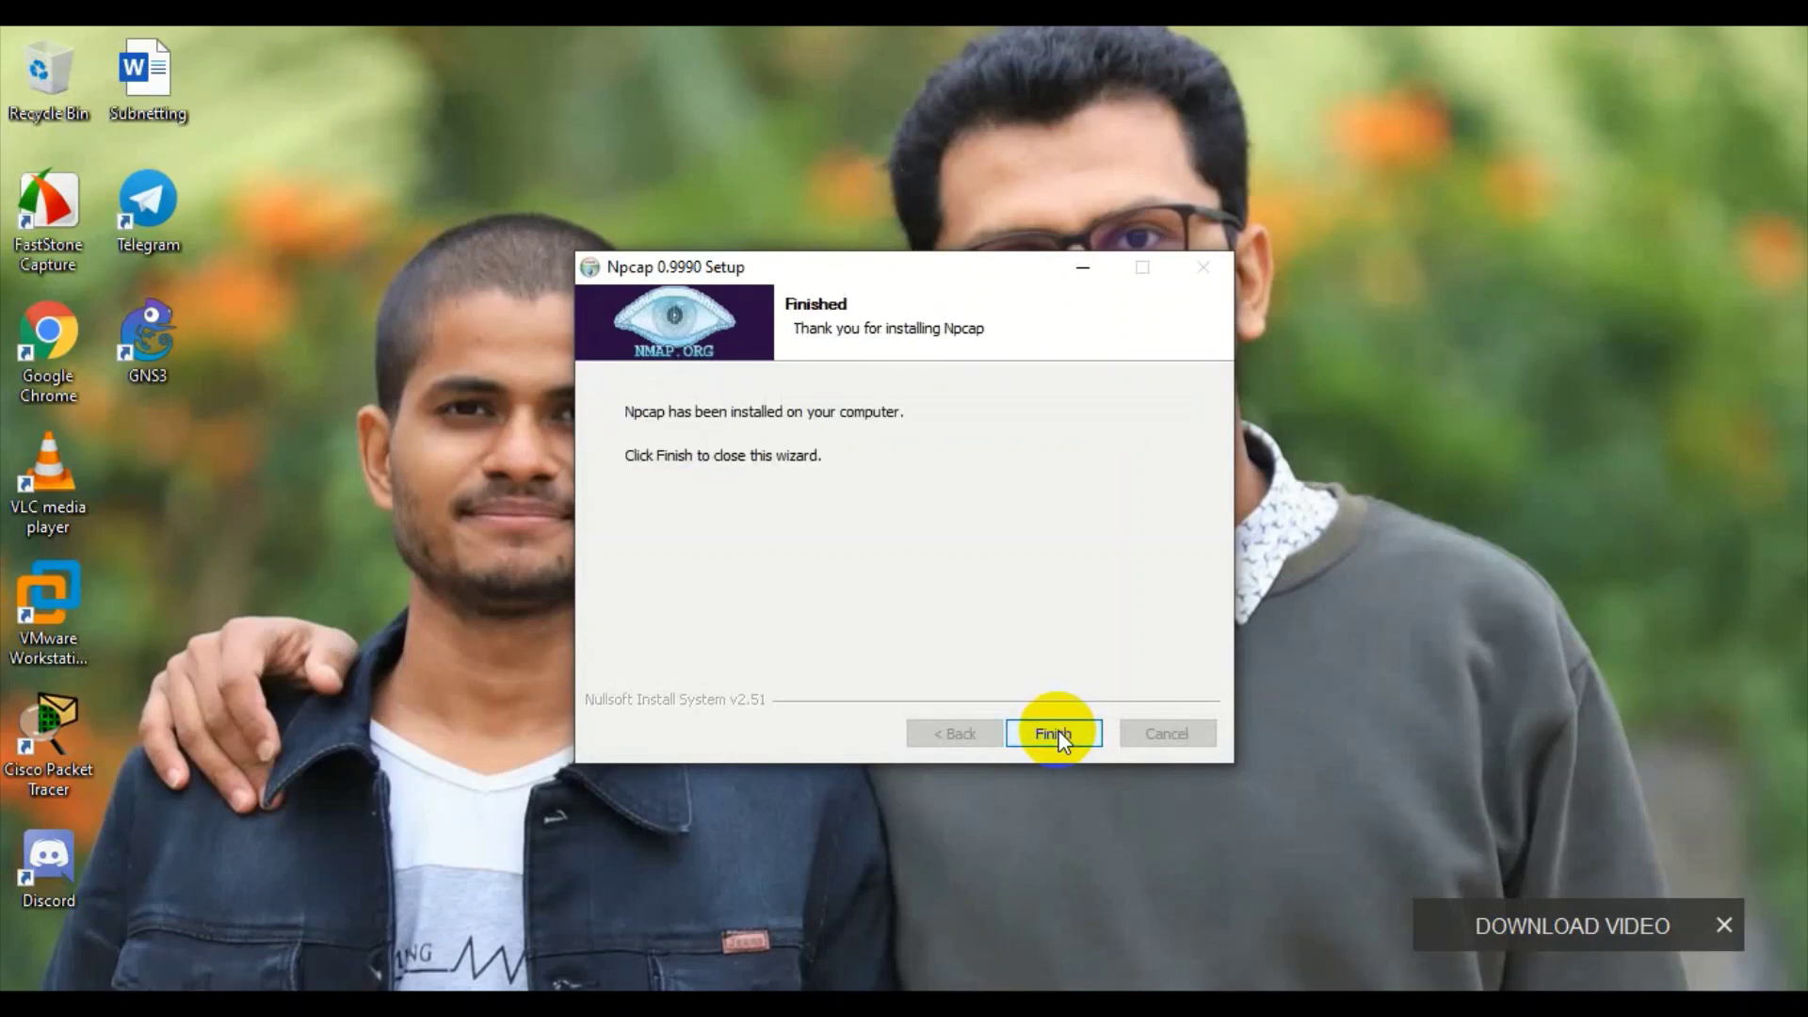
- Finish the Npcap wizard so GNS3 setup resumes until the Solar-PuTTY e-mail prompt
left_click(1059, 732)
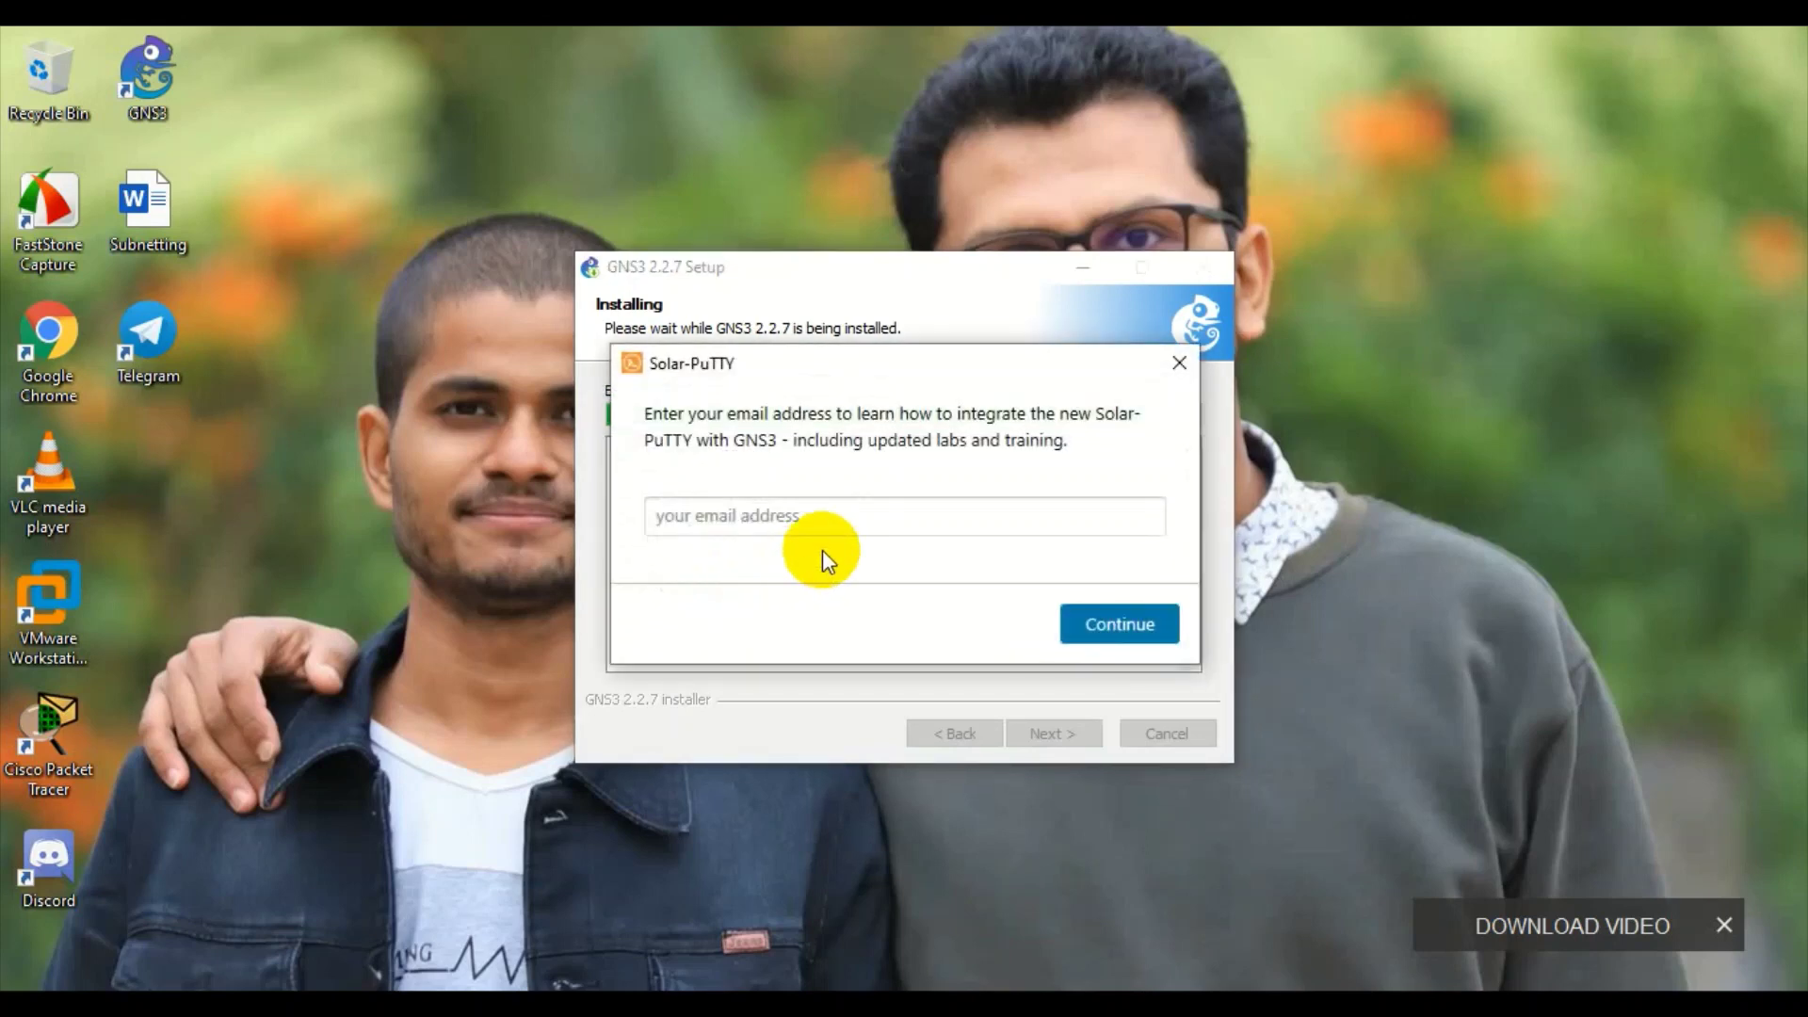
- Submit the user's e-mail address for Solar-PuTTY, then choose No for the free Standard Toolset licence
left_click(797, 519)
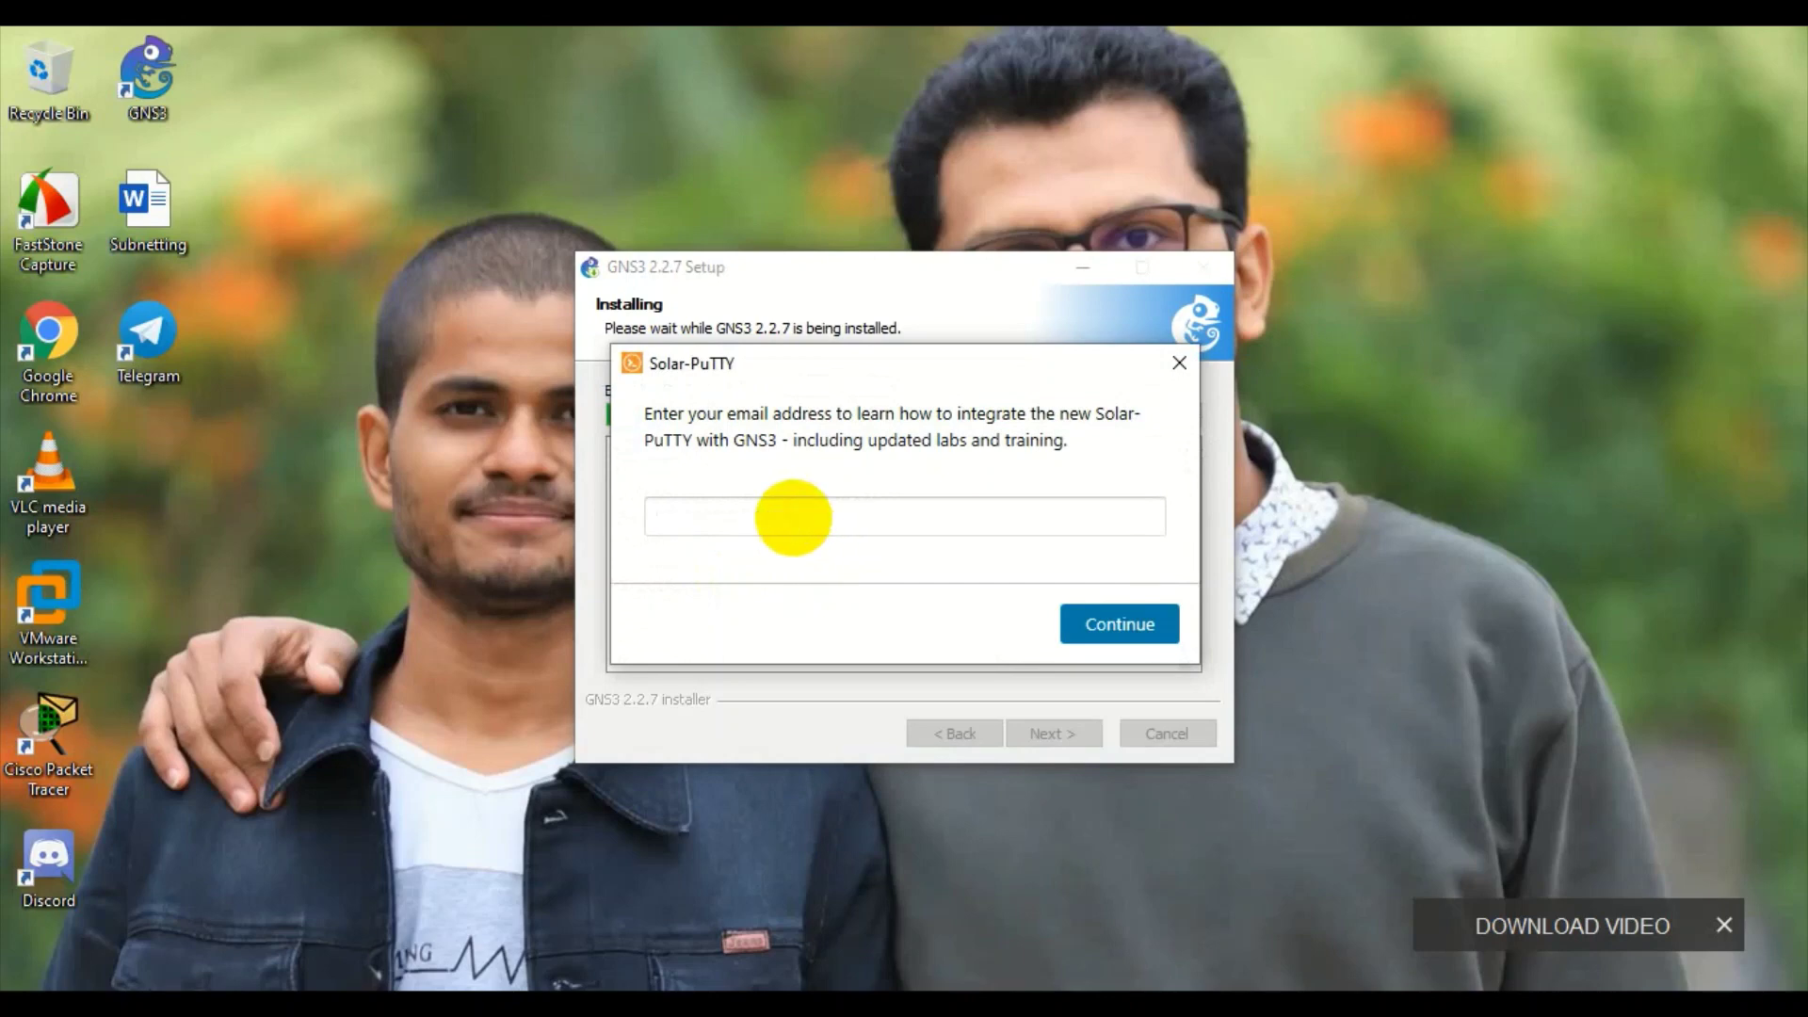
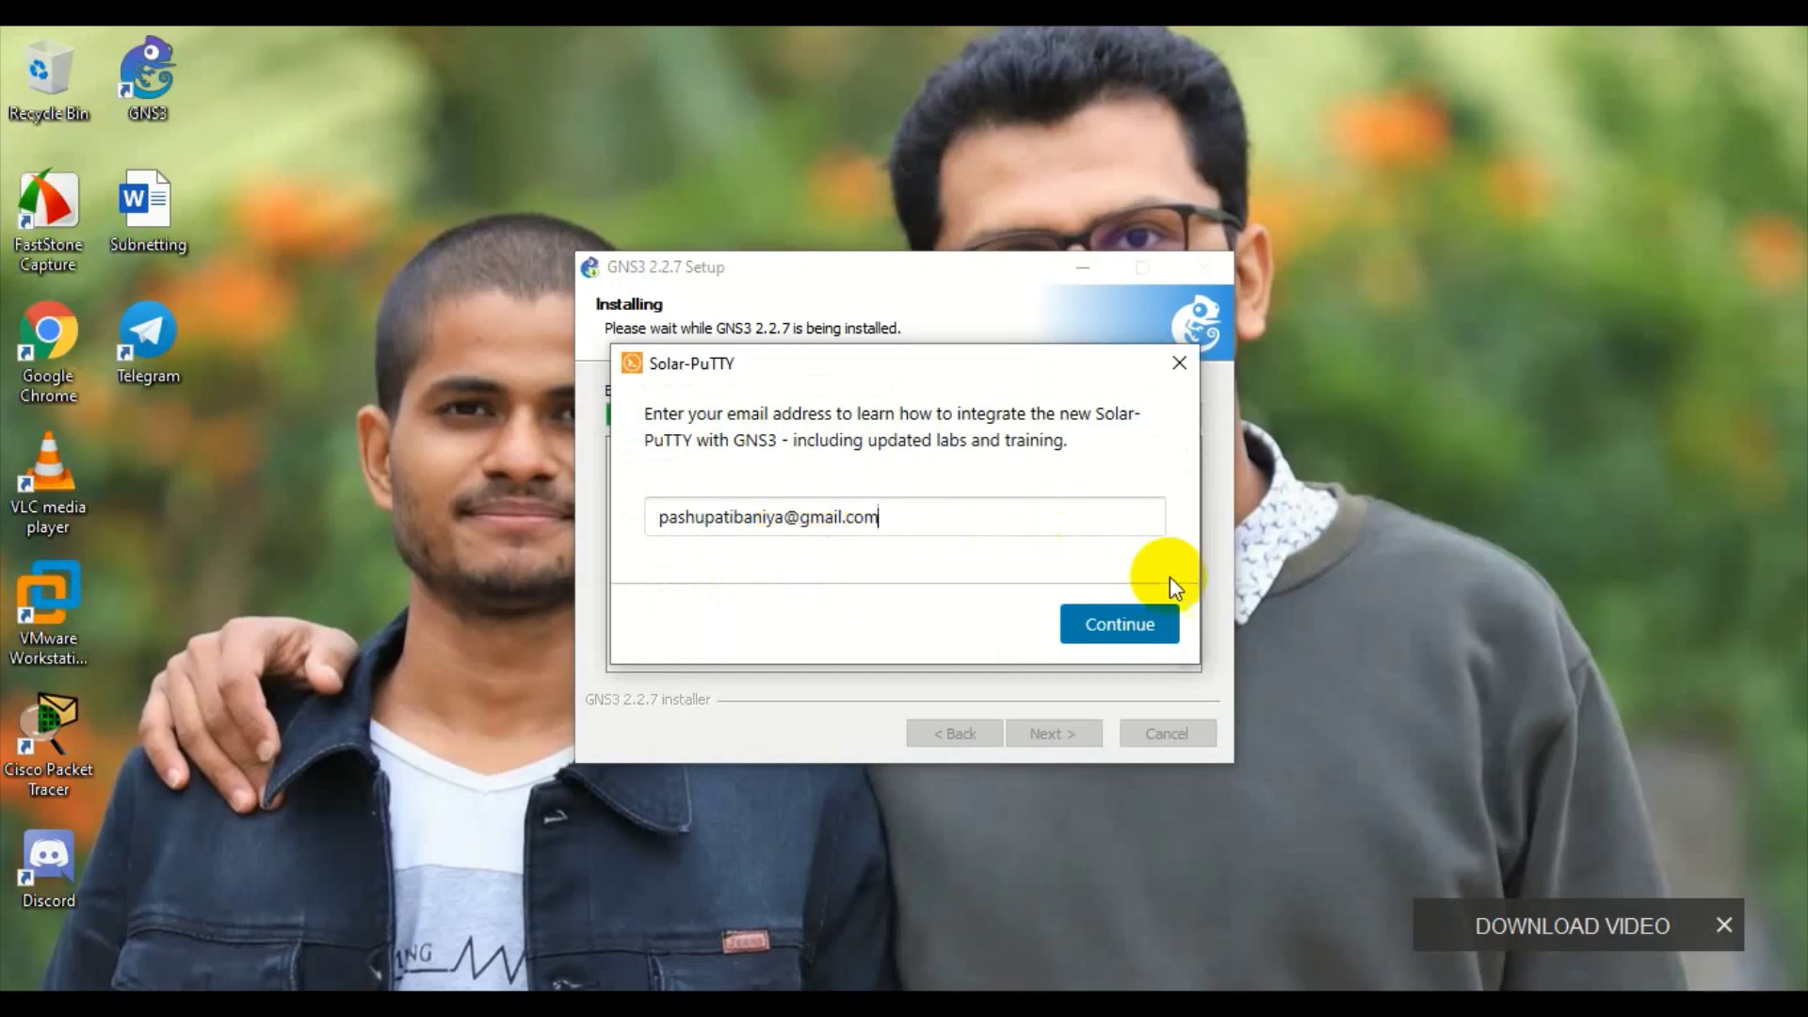
left_click(1156, 625)
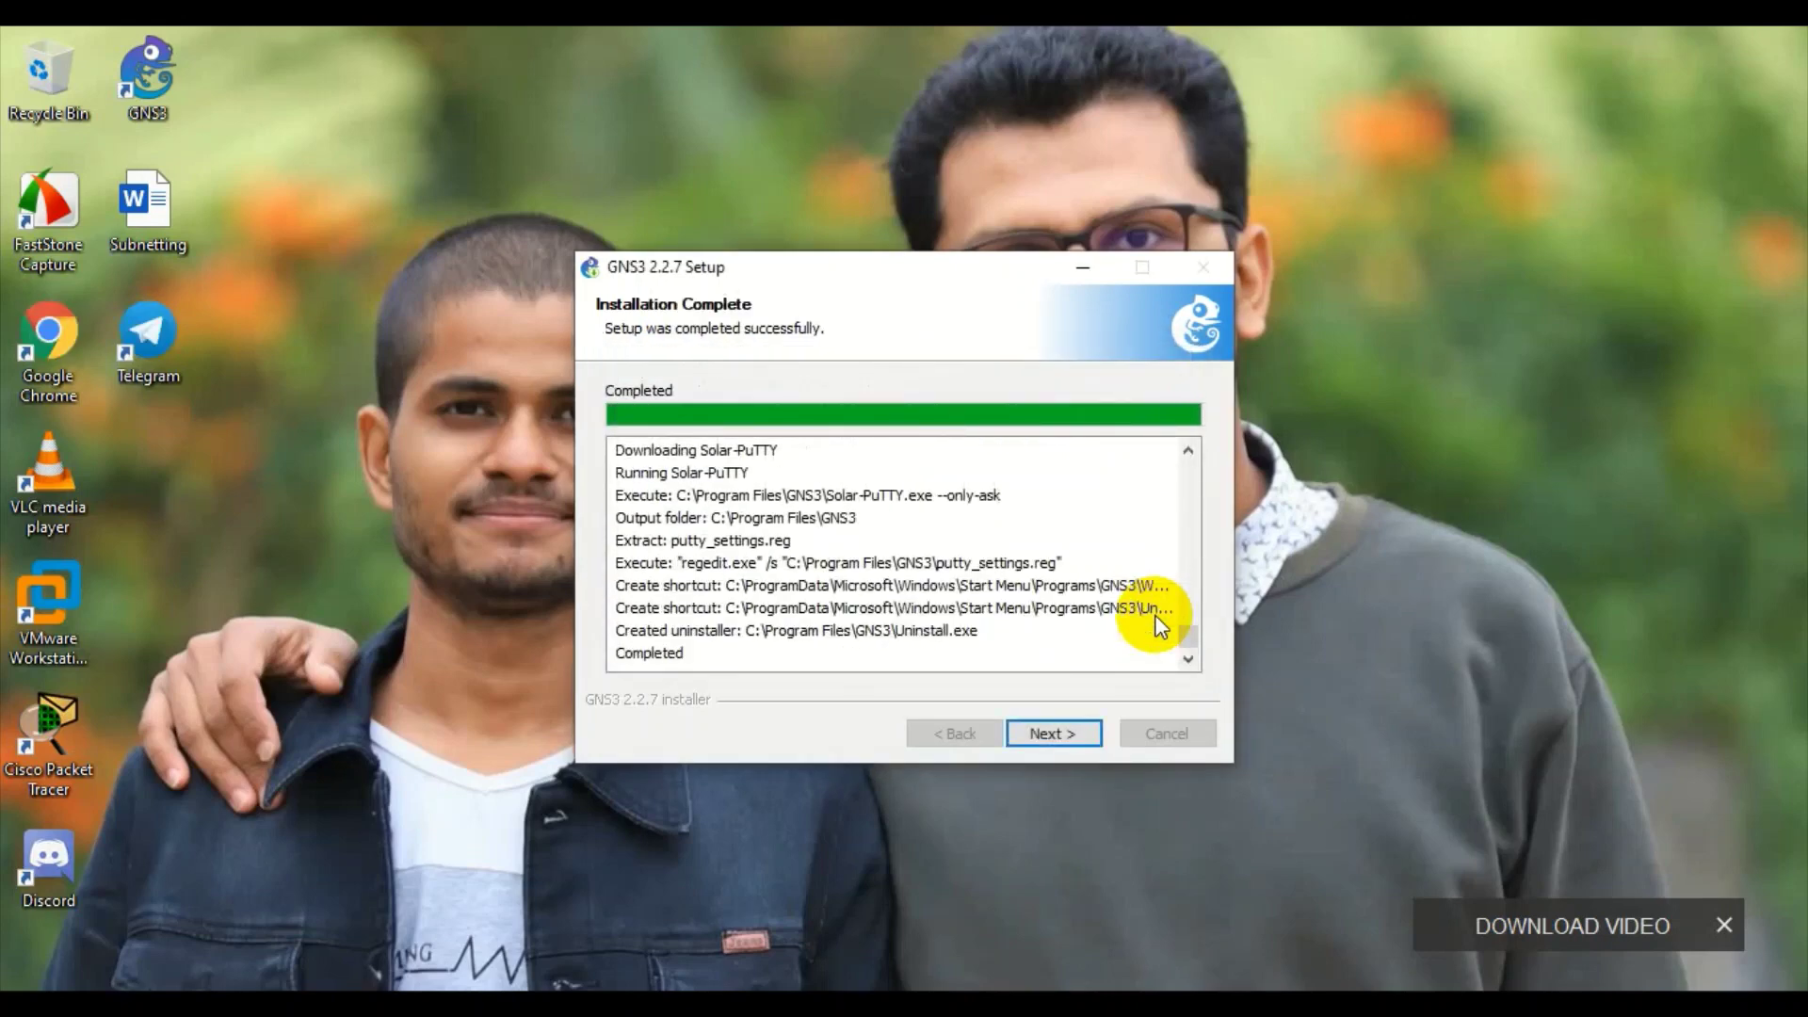
left_click(1081, 736)
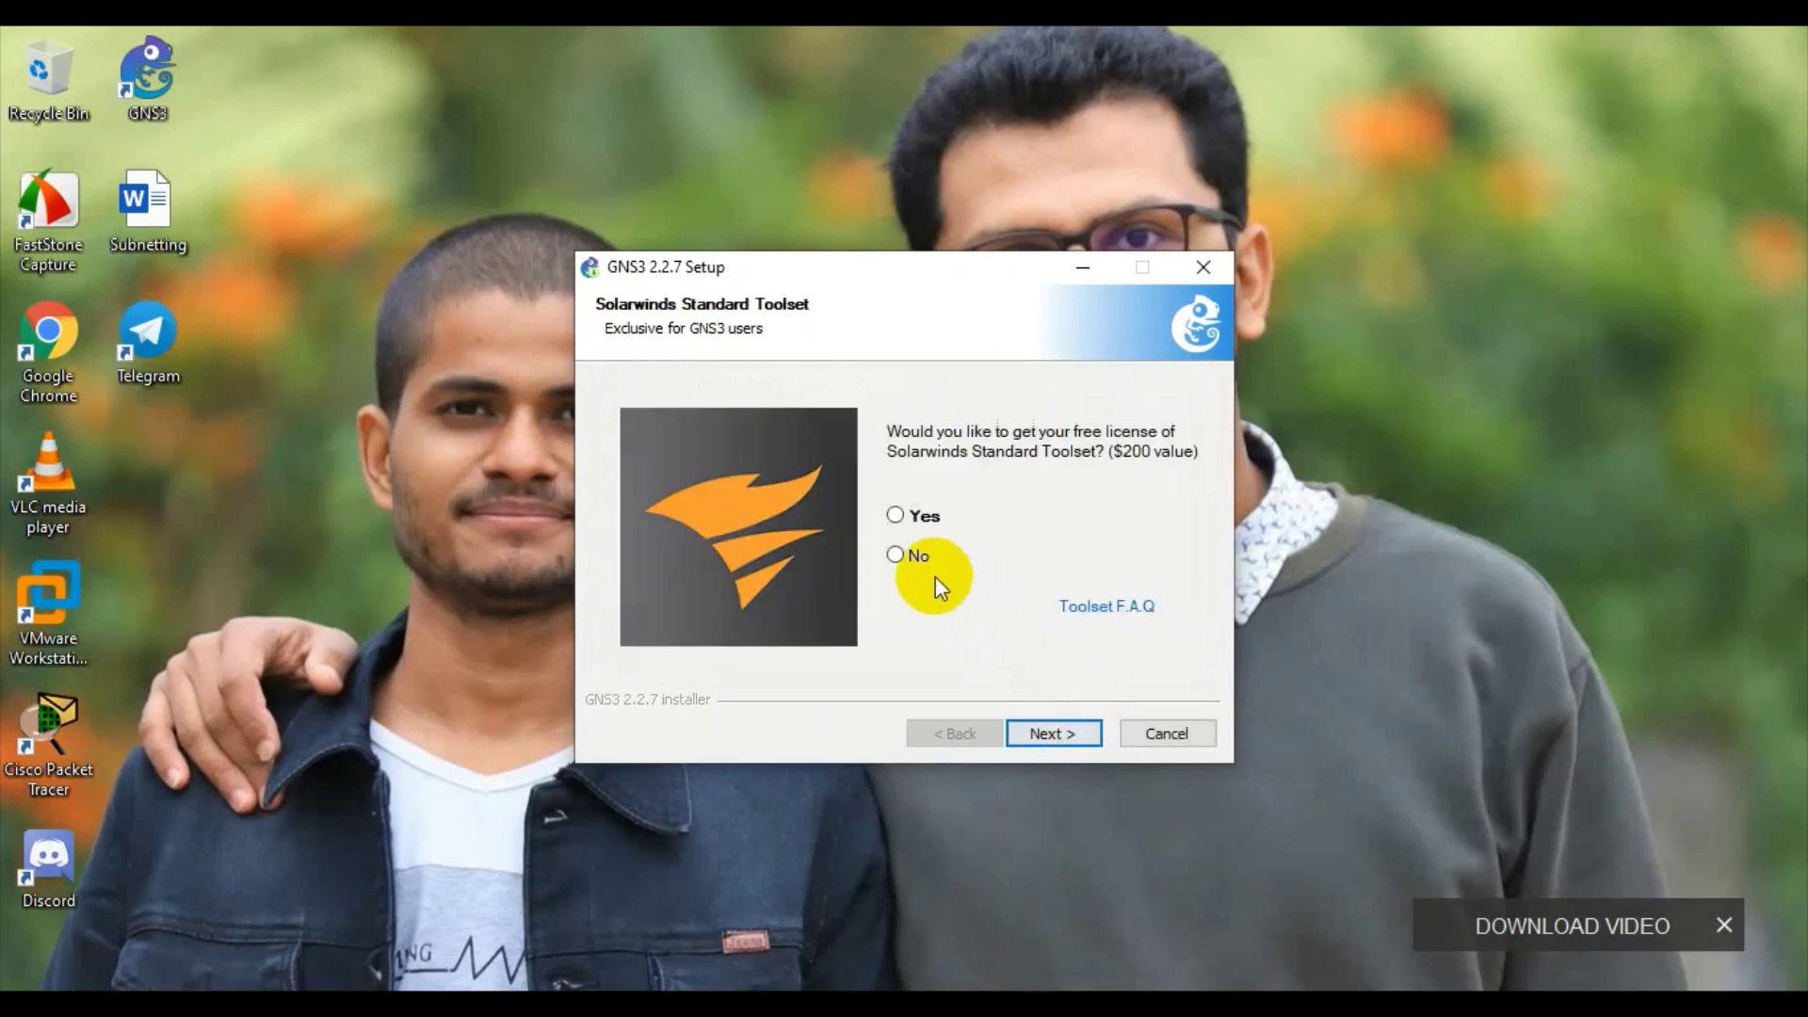
left_click(899, 557)
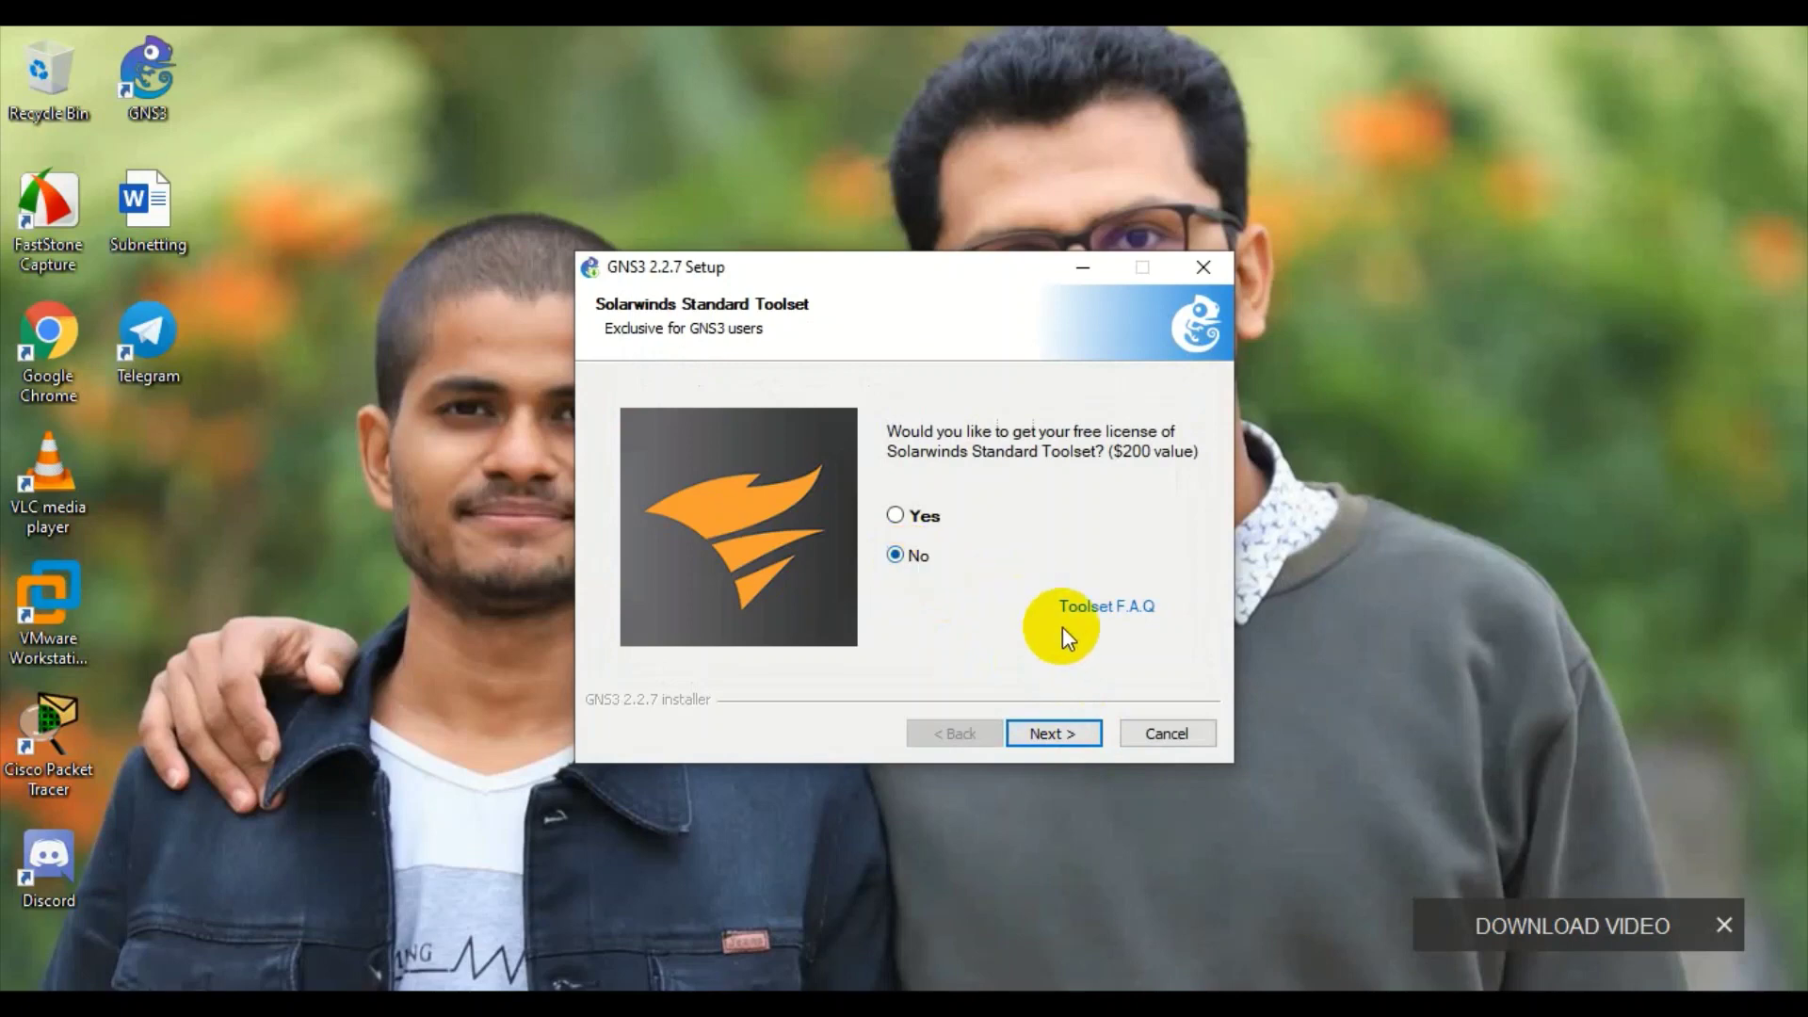